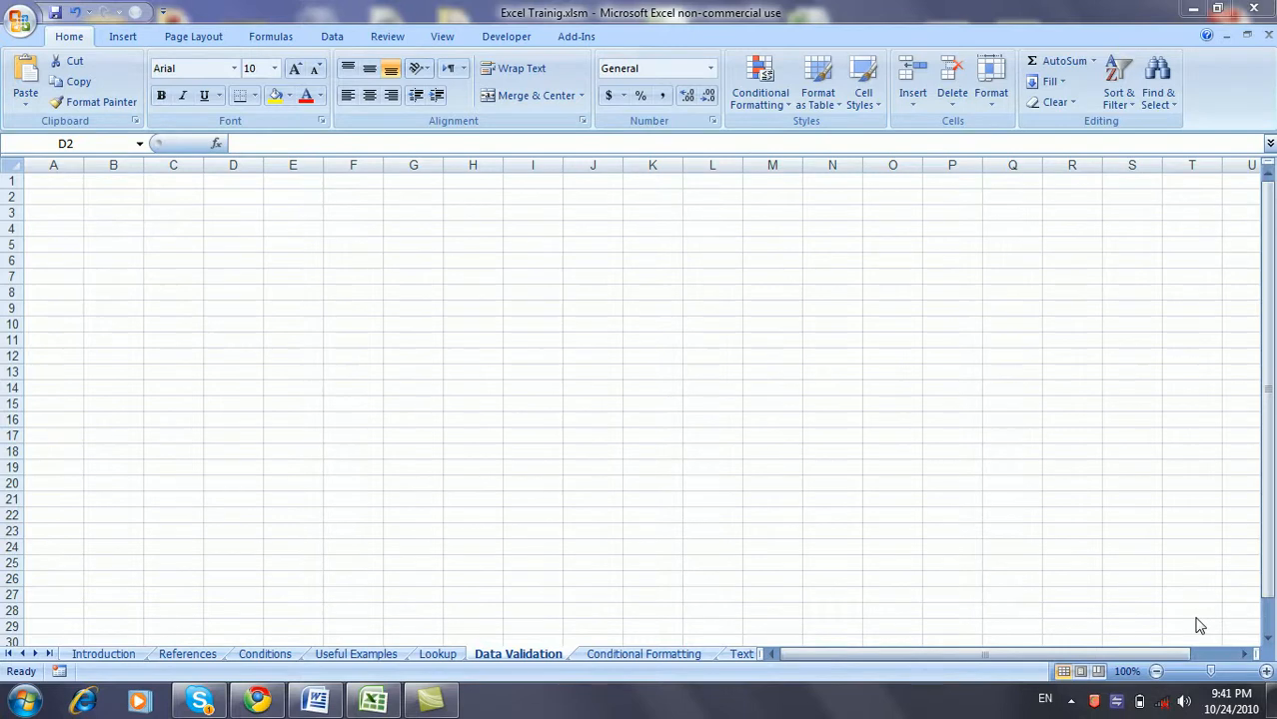
- Enter the label 'Age' in cell E5, moving over to F5
left_click(327, 252)
left_click(313, 243)
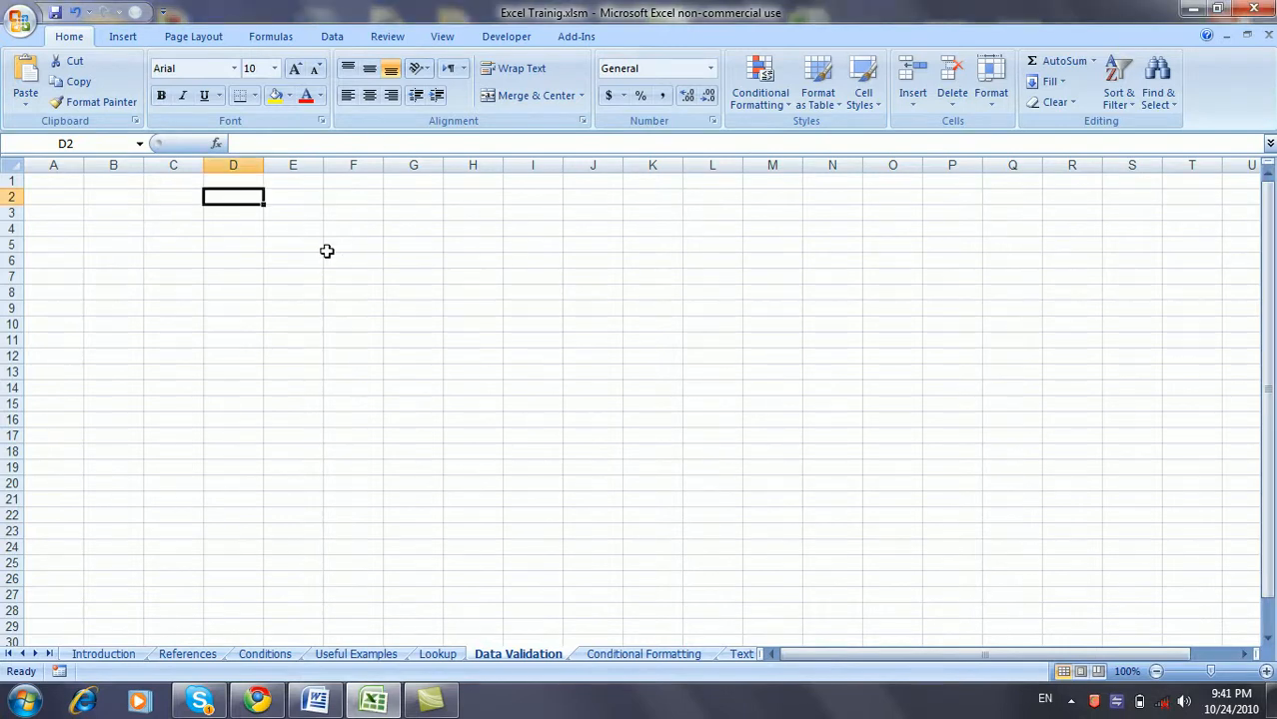
type("Age")
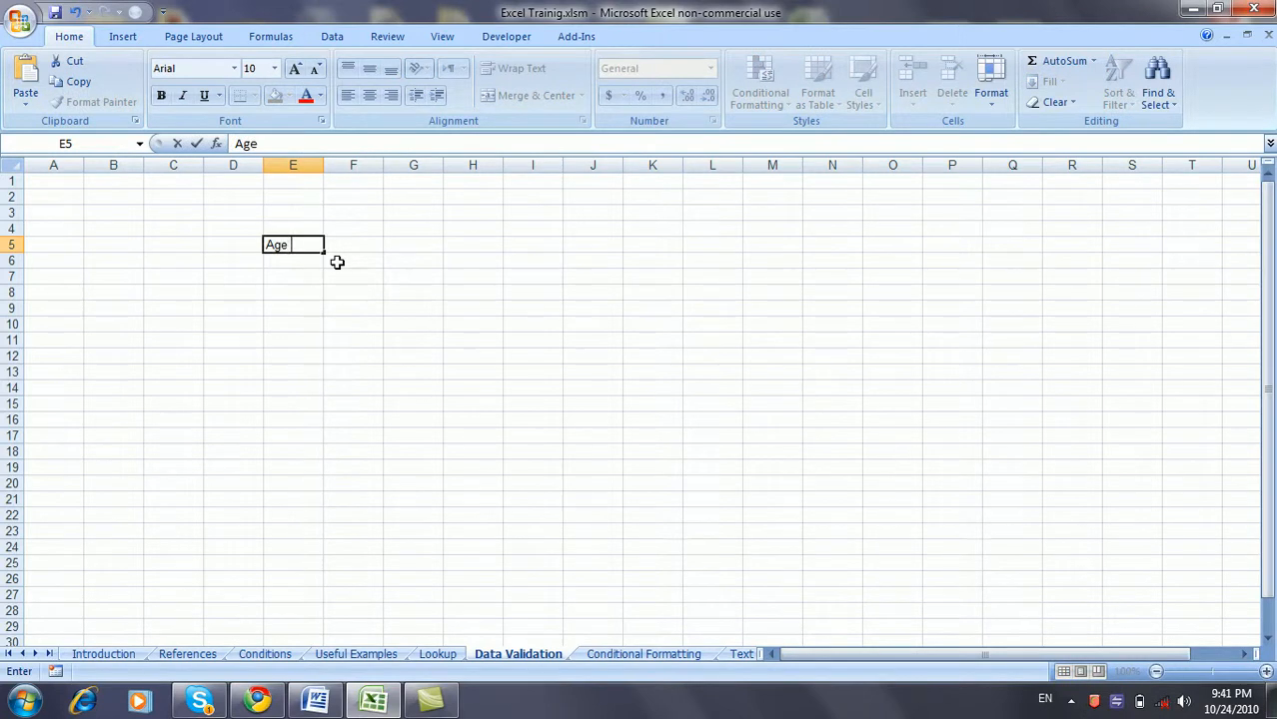
key("Tab")
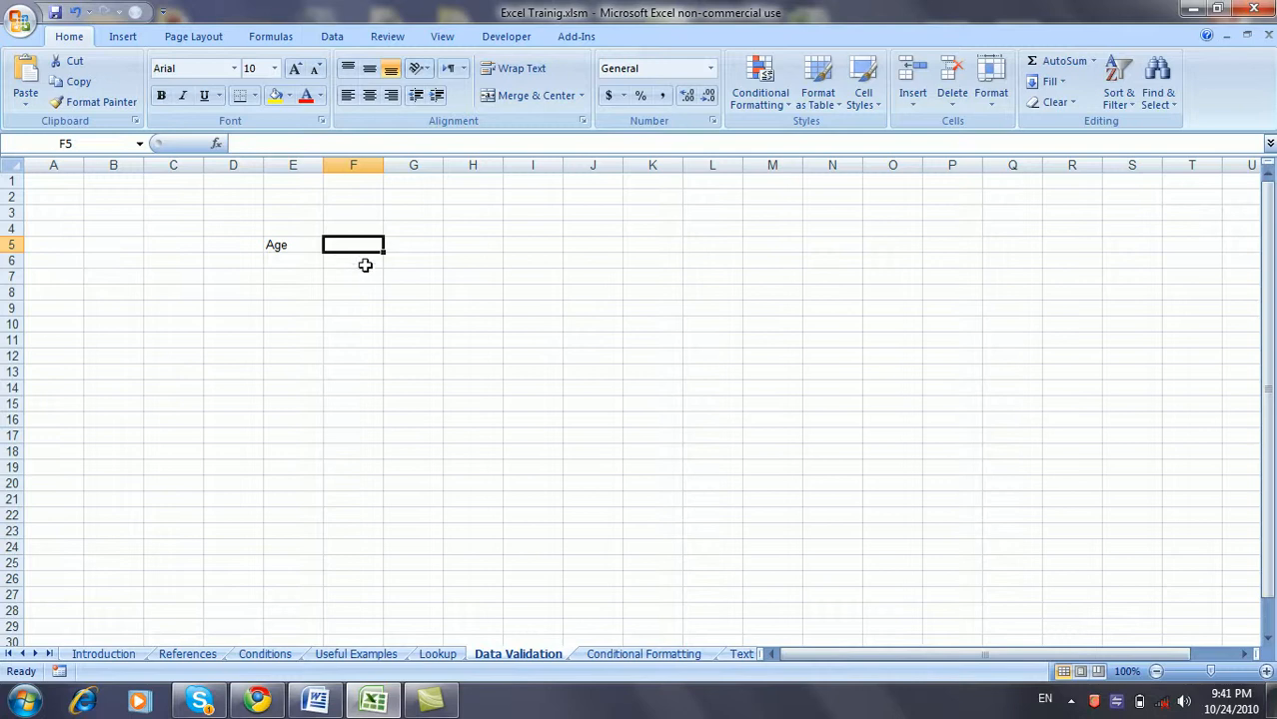
- Add a Data Validation rule to F5: whole number, greater than or equal to 18
left_click(332, 36)
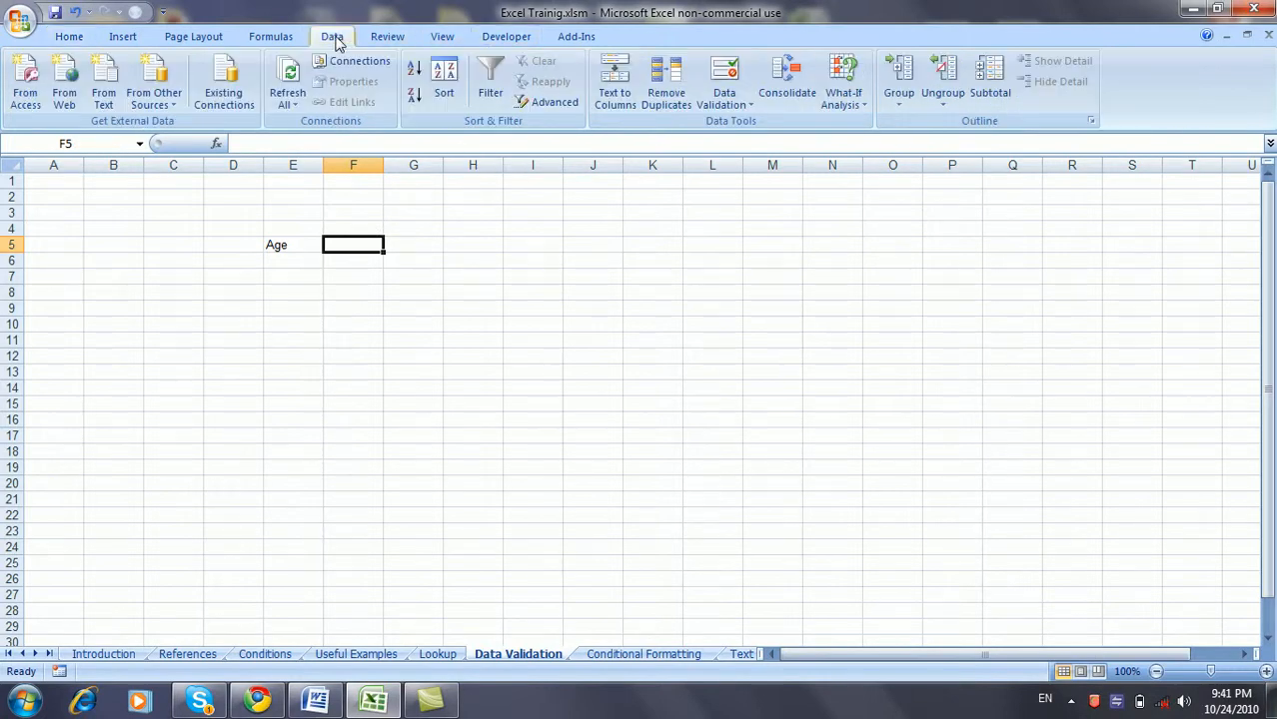
left_click(739, 102)
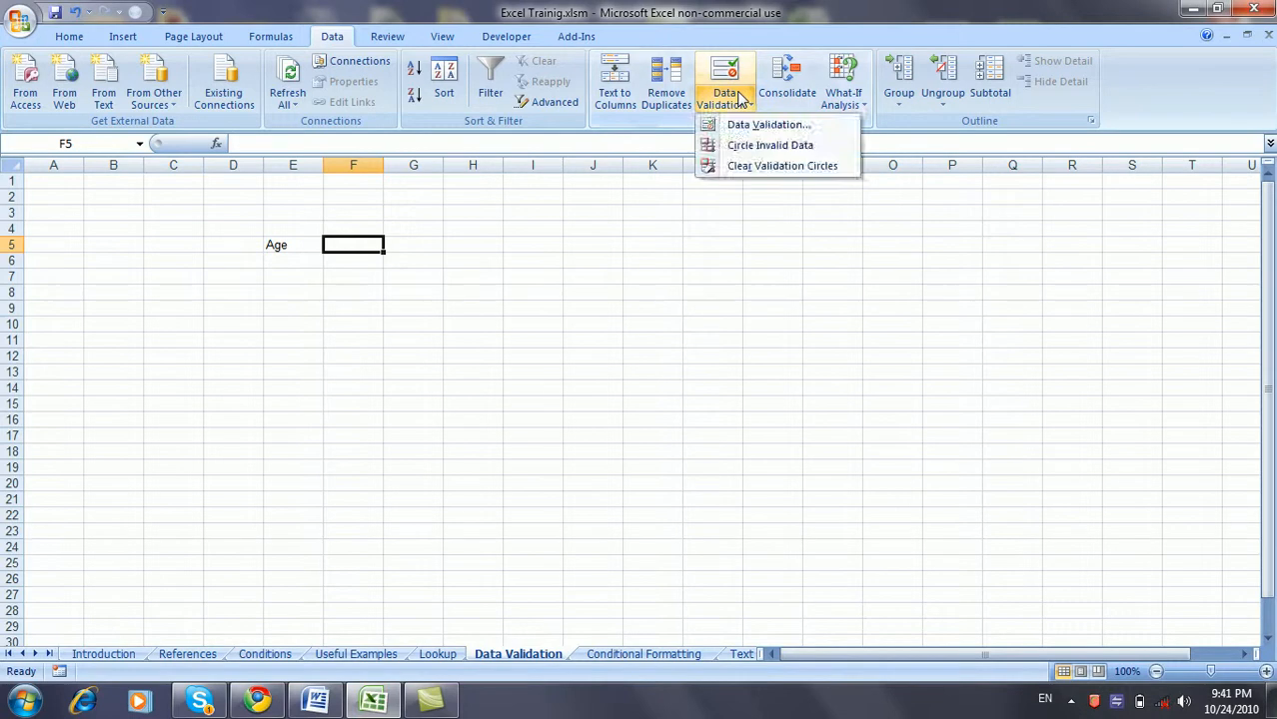
left_click(747, 125)
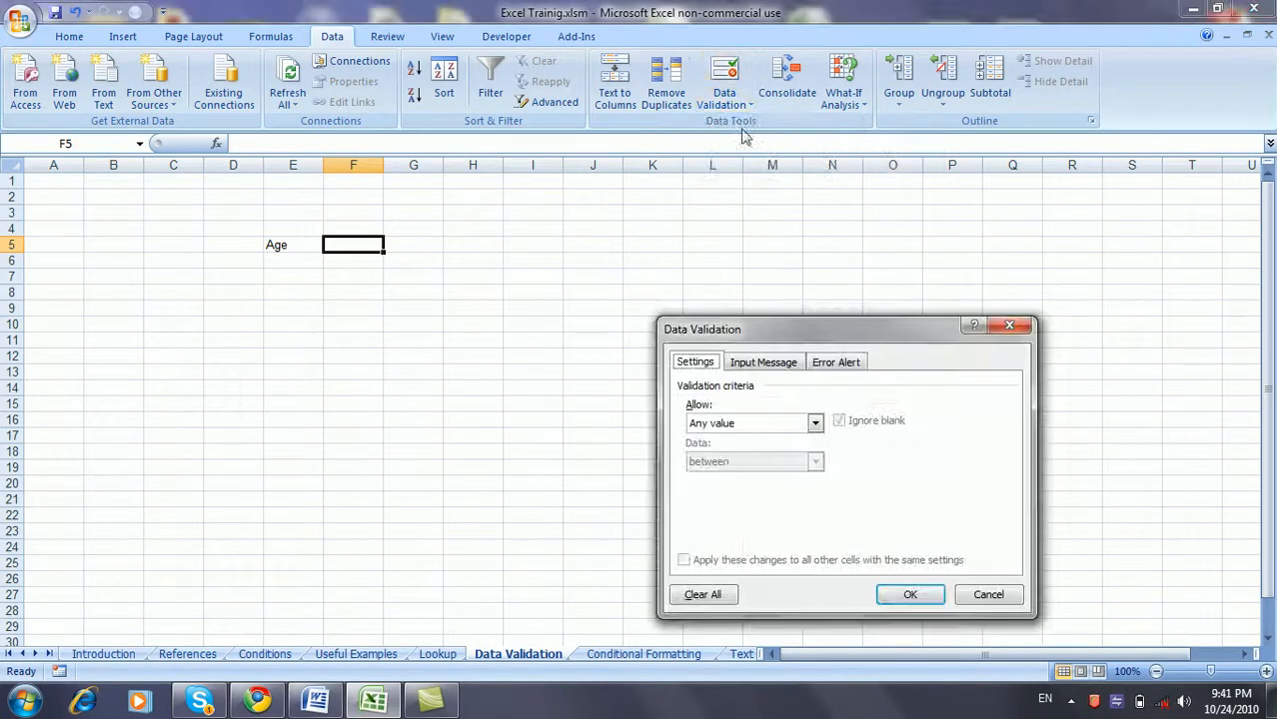
left_click(816, 424)
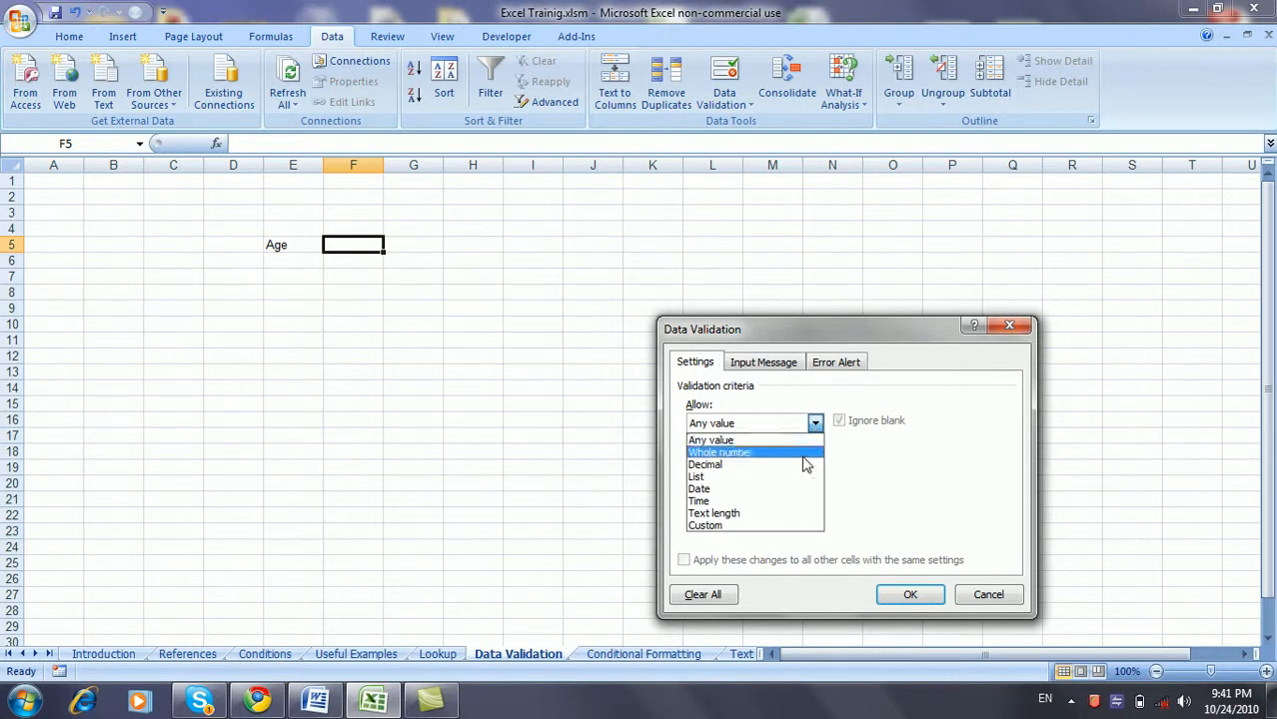
left_click(803, 455)
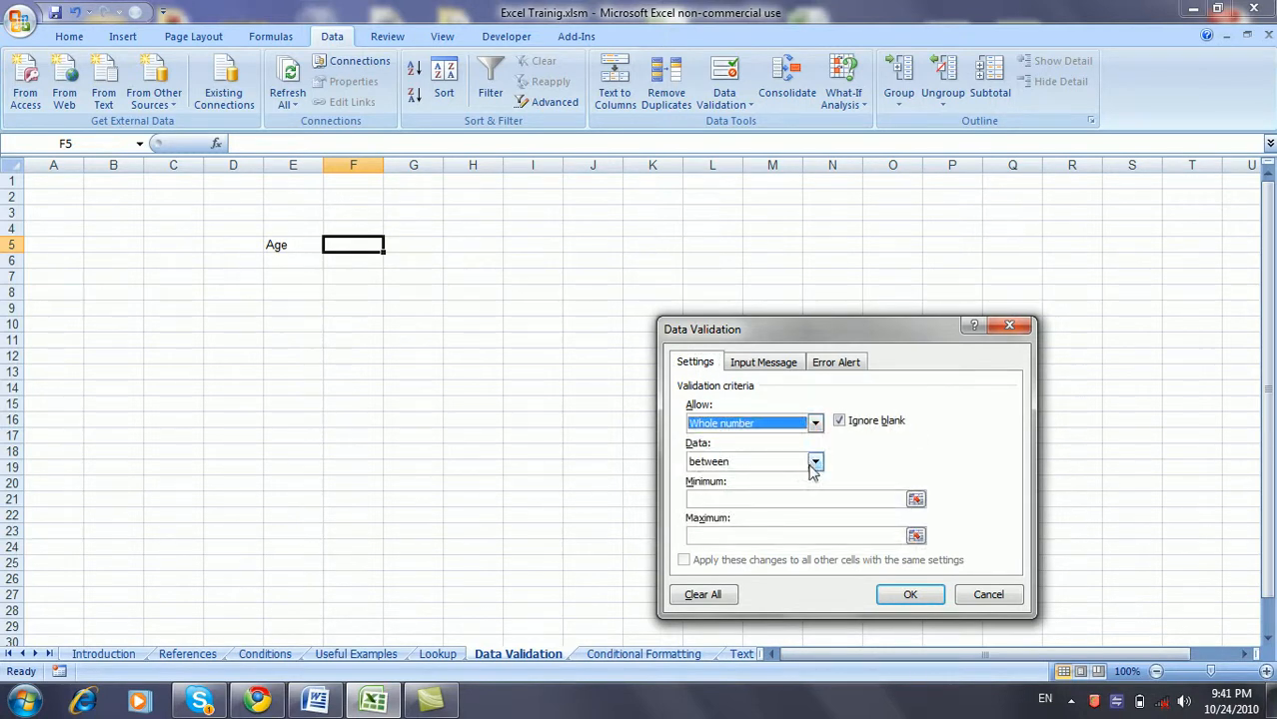
left_click(816, 464)
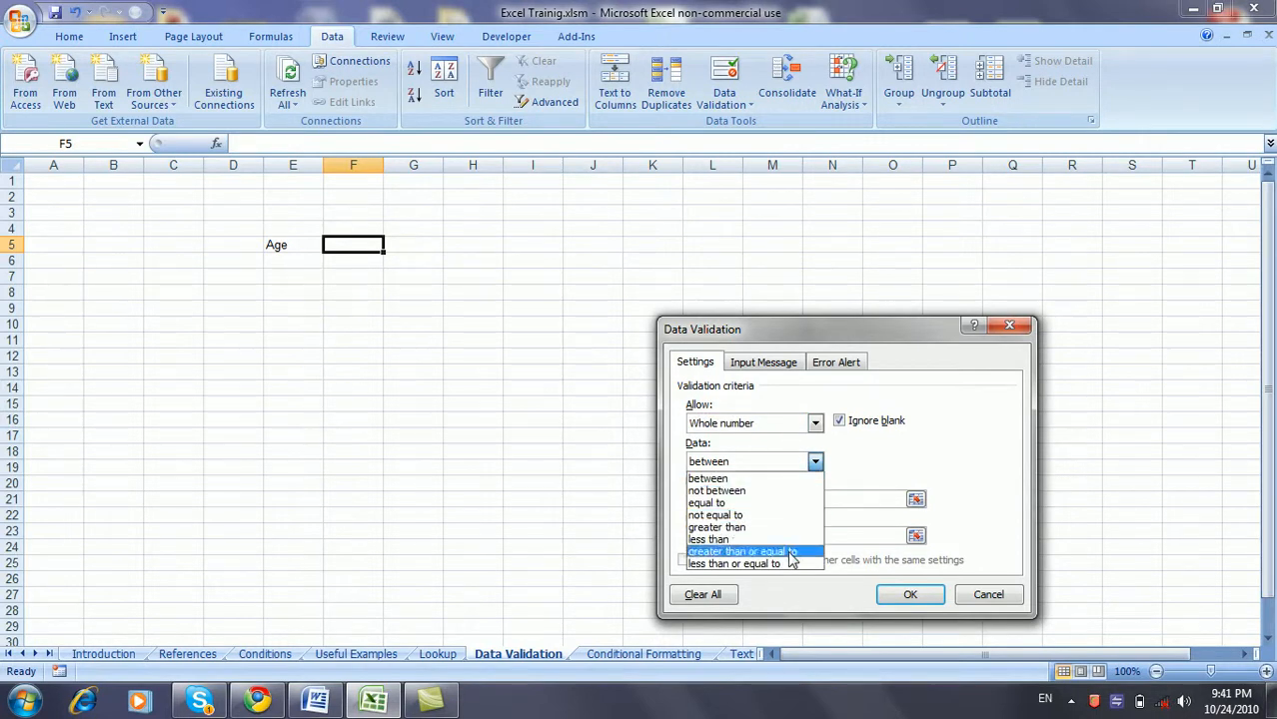
left_click(791, 552)
left_click(789, 499)
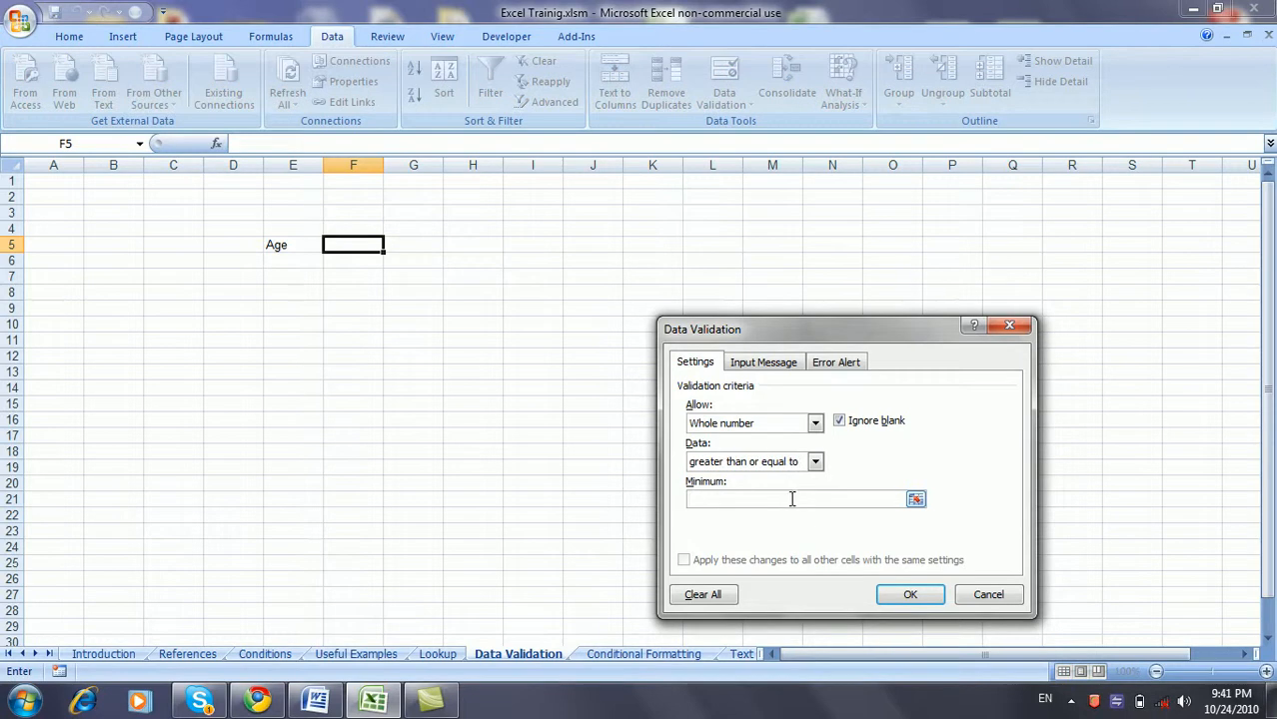
type("18")
left_click(904, 594)
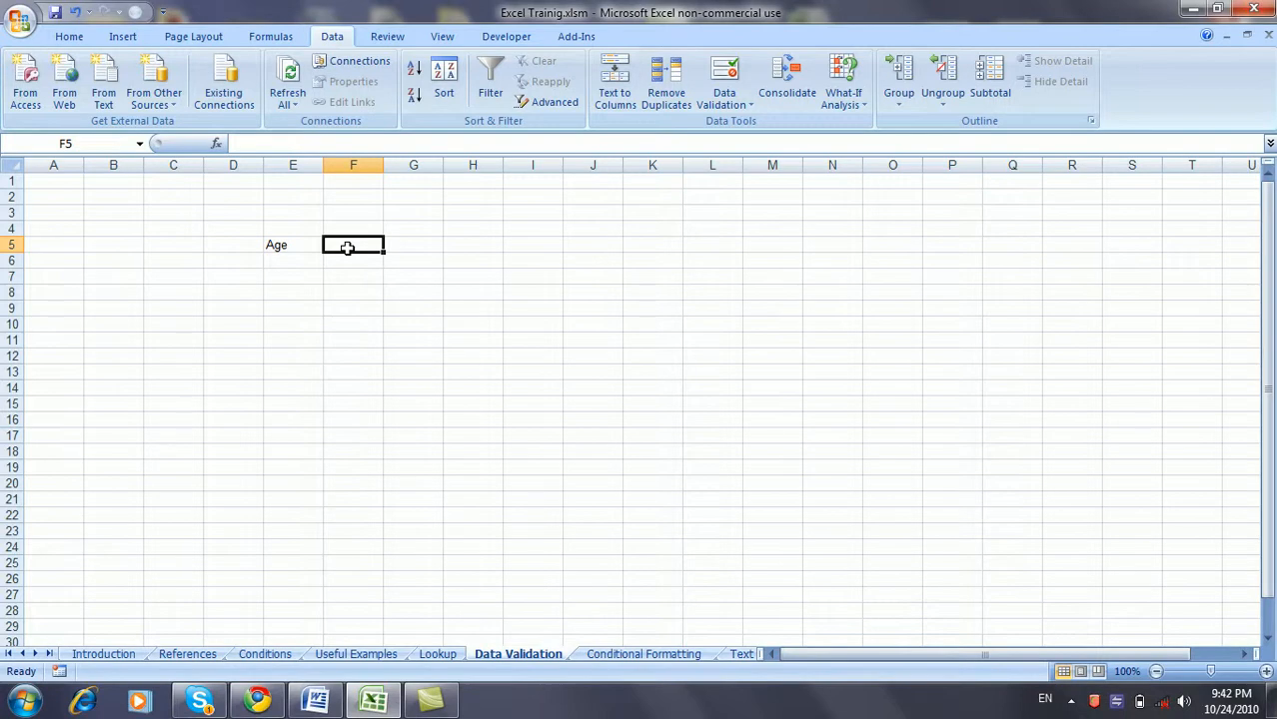
- Test F5 with 6 (rejected and cancelled), then 18 and 1000 (accepted)
type("6")
key("Return")
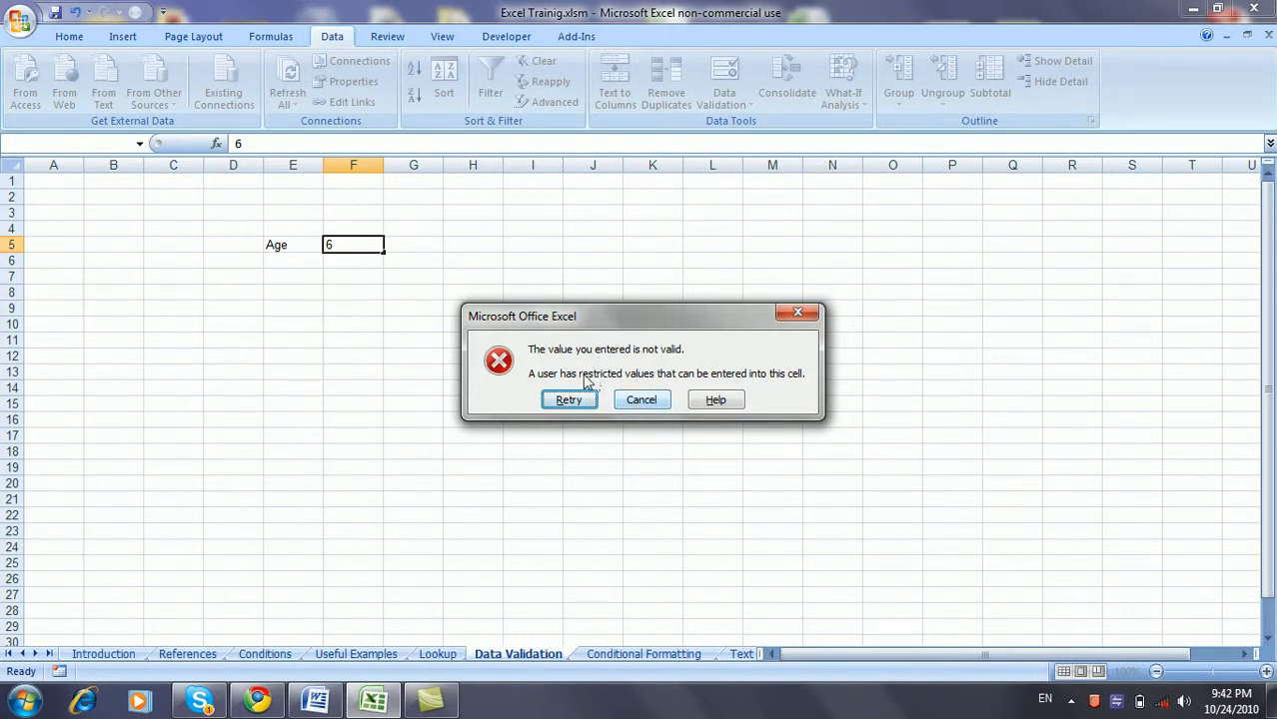
left_click(640, 400)
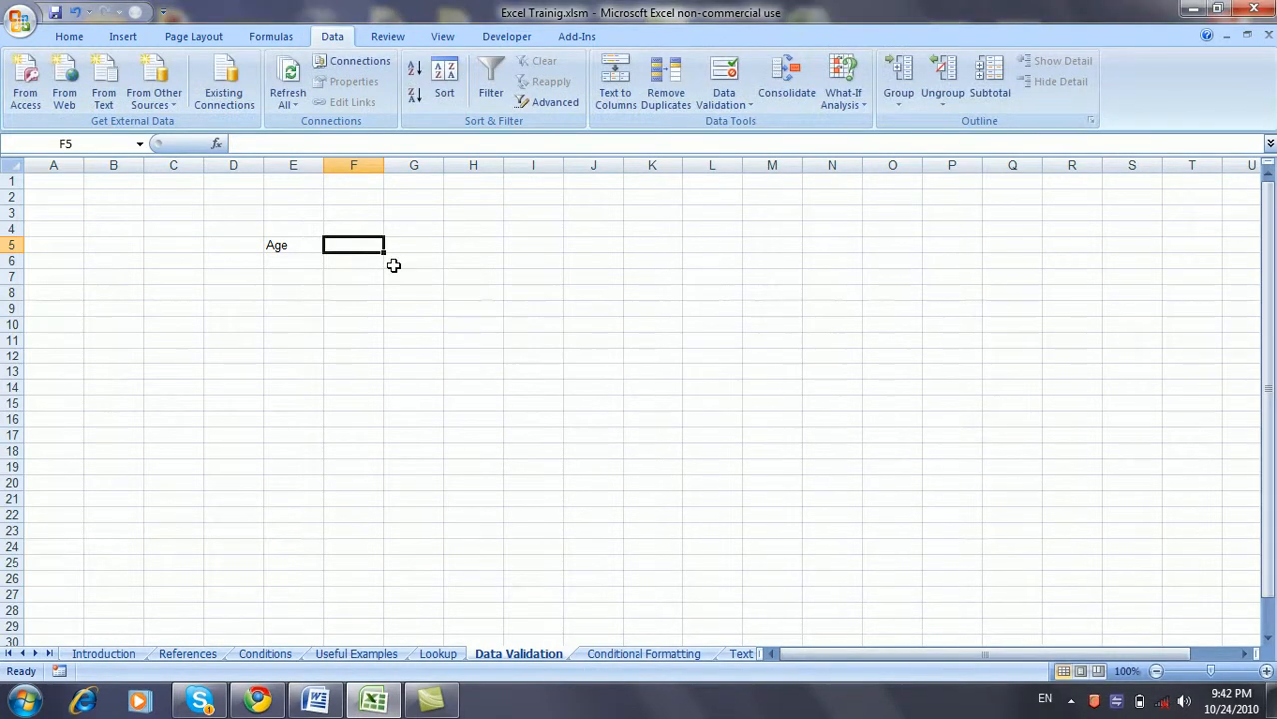
type("18")
key("Return")
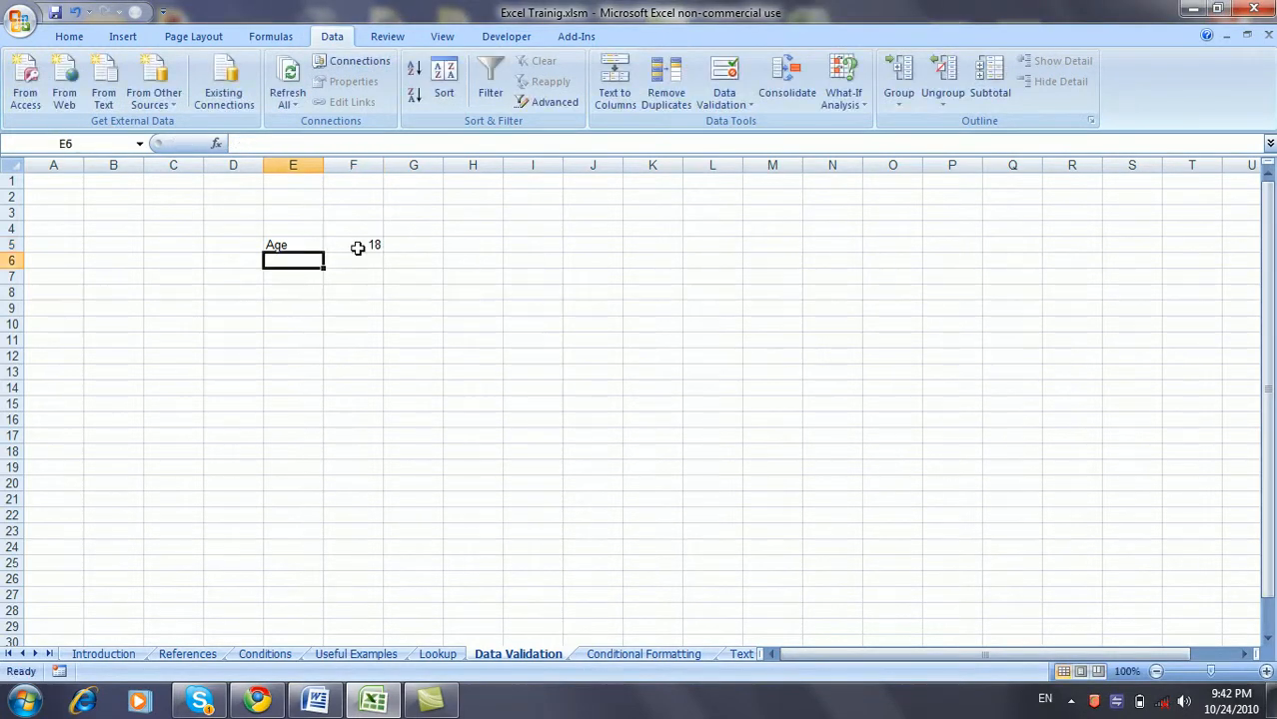
key("Up")
key("Right")
type("1000")
key("Return")
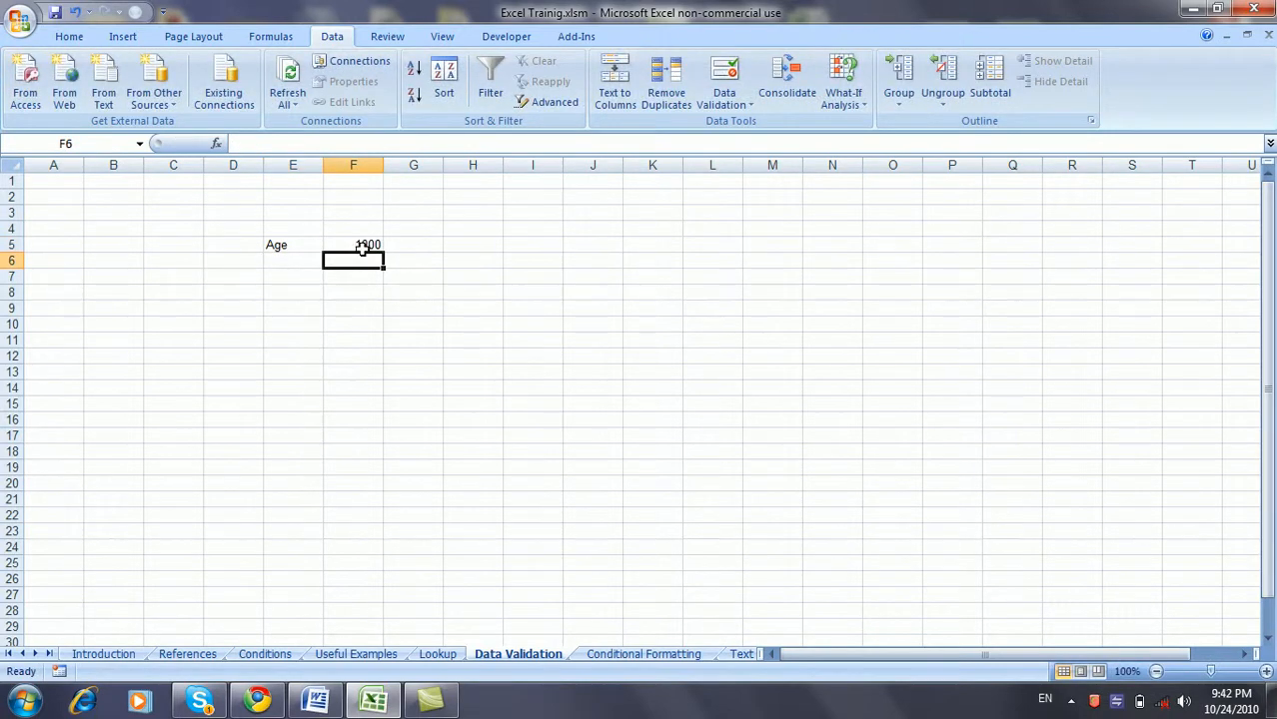
- Try 18.5 in F5, cancel the rejection, and clear the cell
left_click(363, 249)
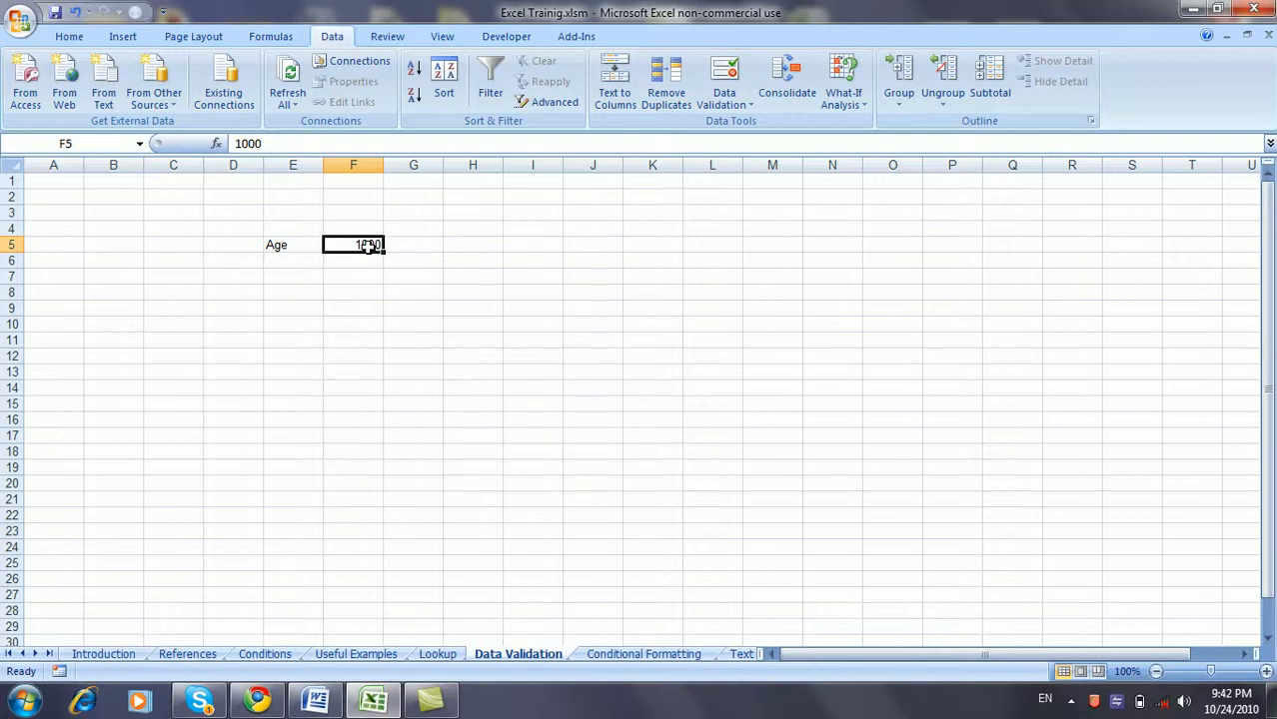
type("1")
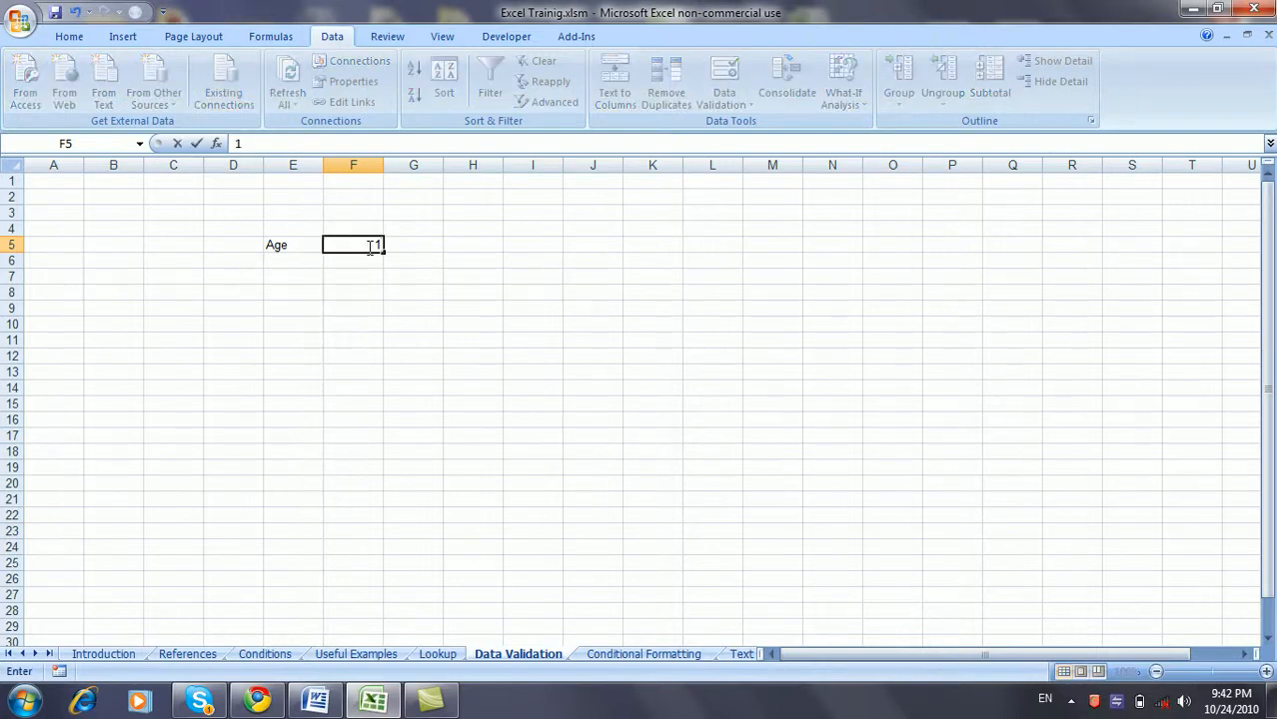
type("8.5")
key("Return")
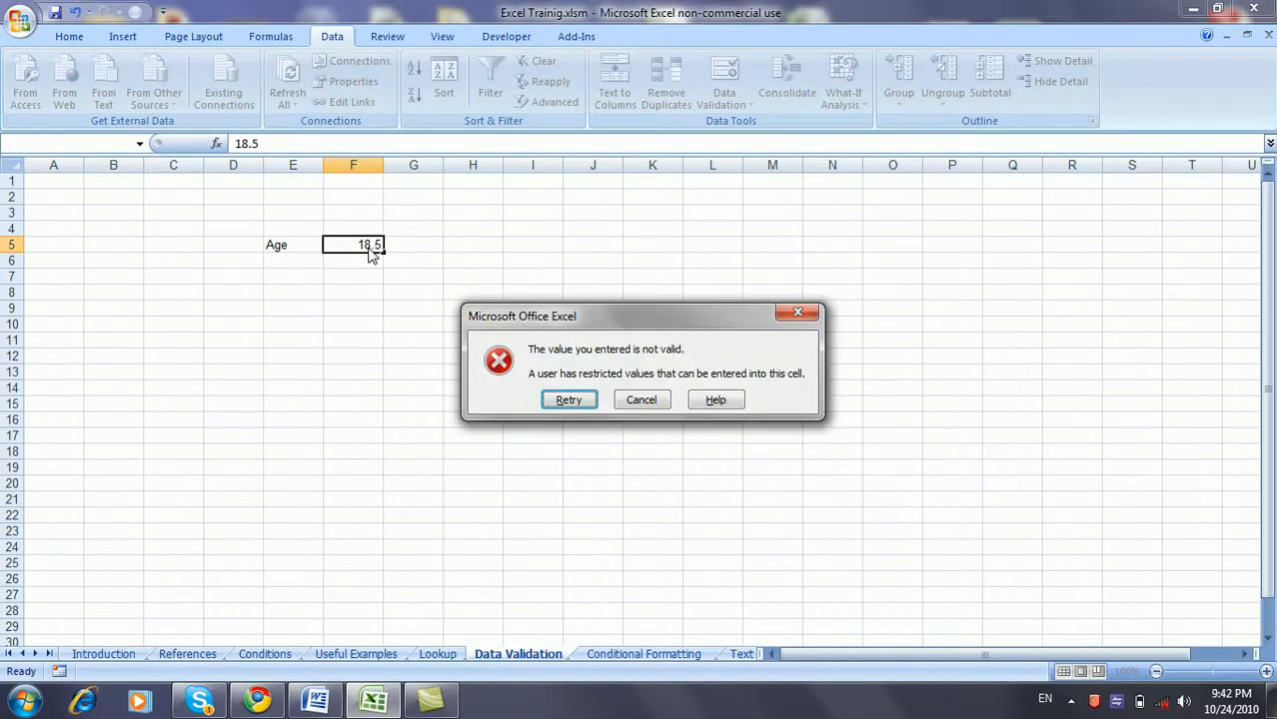
key("Escape")
key("BackSpace")
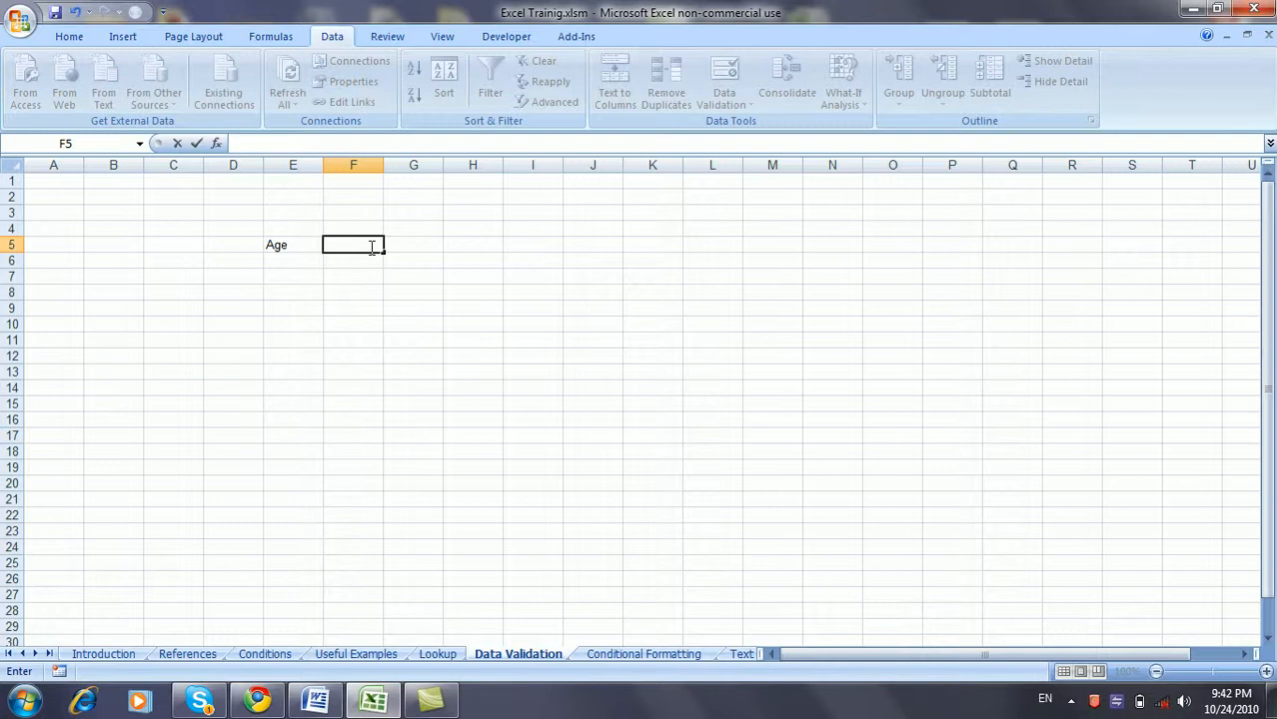
left_click(392, 290)
- Switch F5's rule to 'between' with maximum 65, allowing whole numbers 18–65
left_click(372, 248)
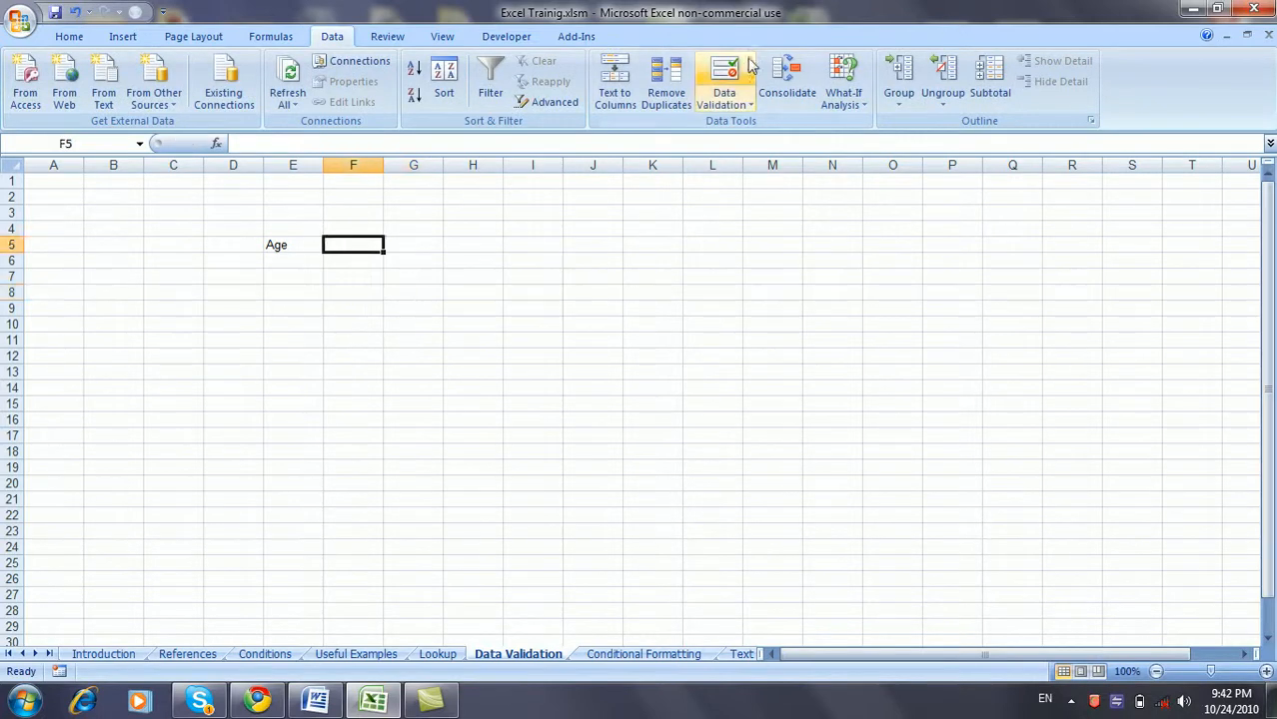
left_click(725, 78)
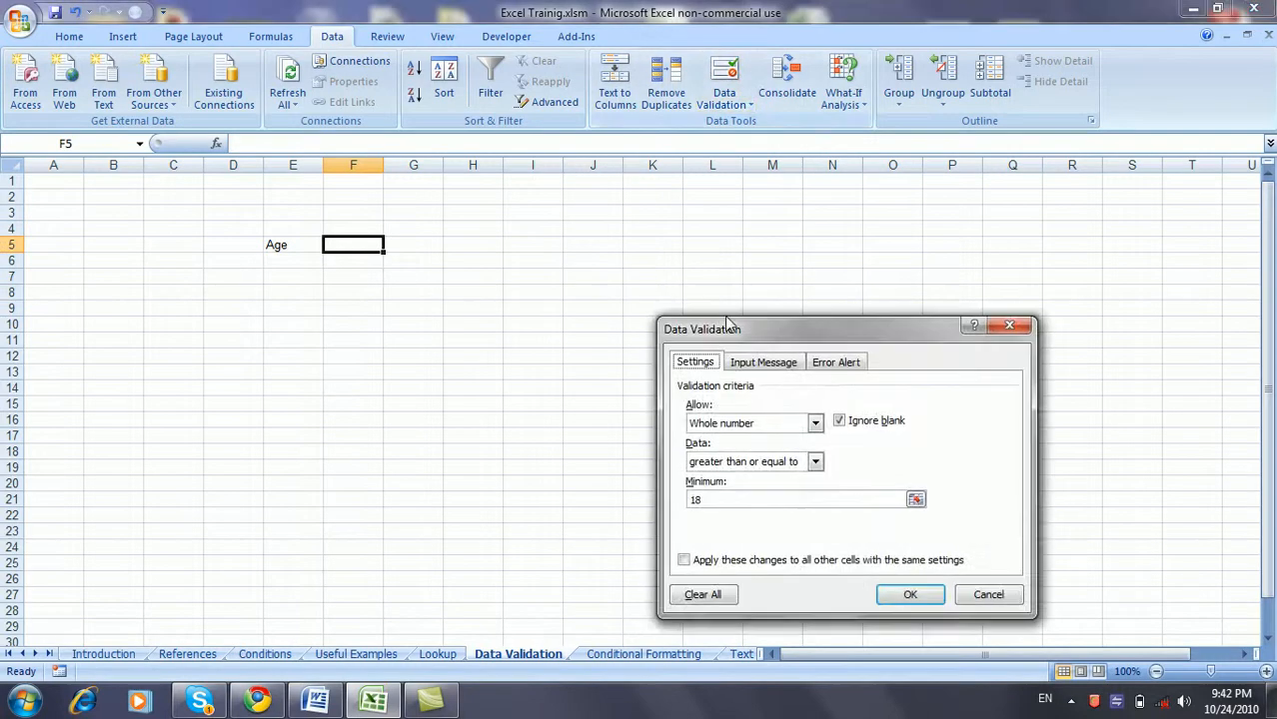
left_click(815, 462)
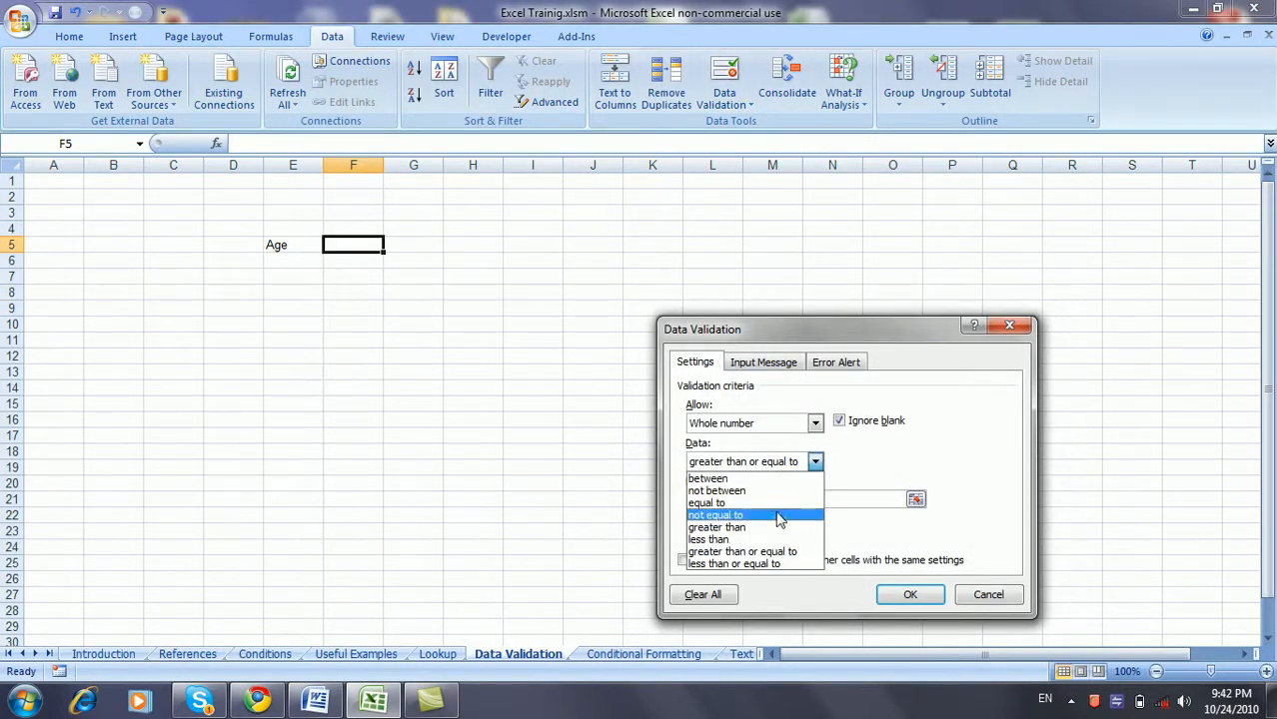
left_click(765, 480)
left_click(760, 534)
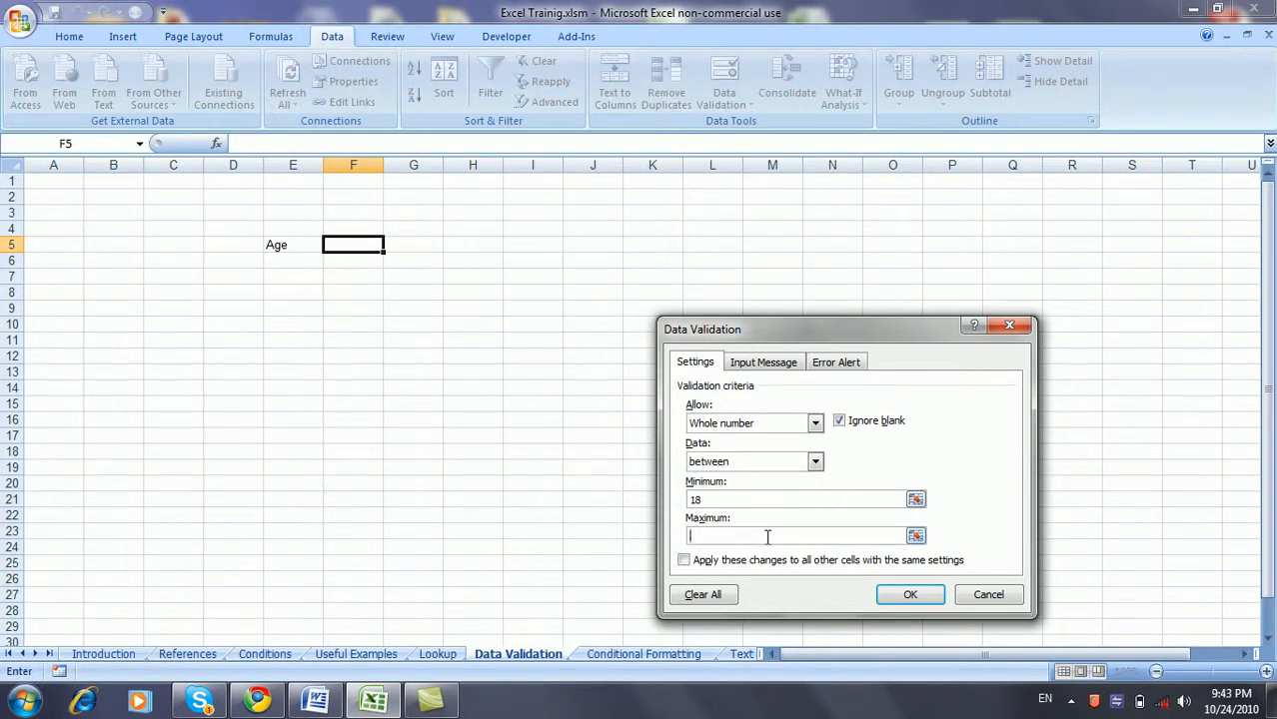
type("65")
left_click(885, 605)
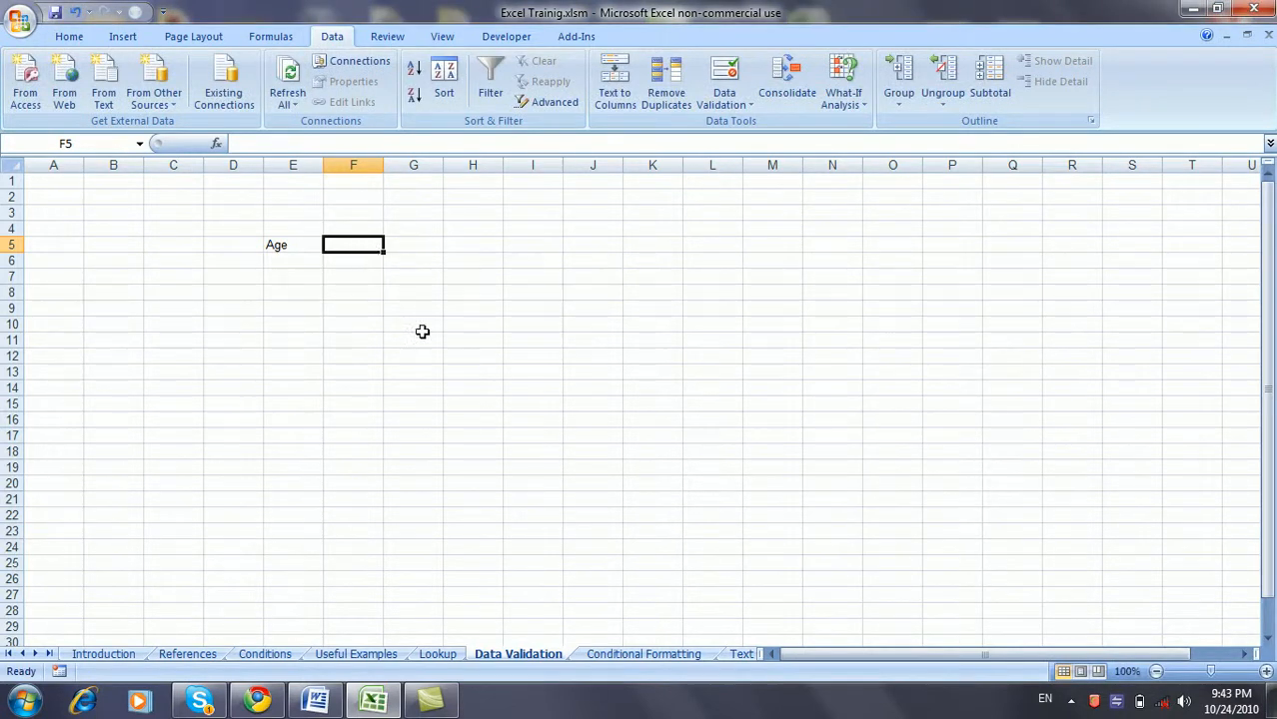
type("18")
key("Return")
key("Up")
type("17")
key("Return")
key("Escape")
type("65")
key("Return")
key("Up")
type("64")
key("Return")
key("Up")
type("66")
key("Return")
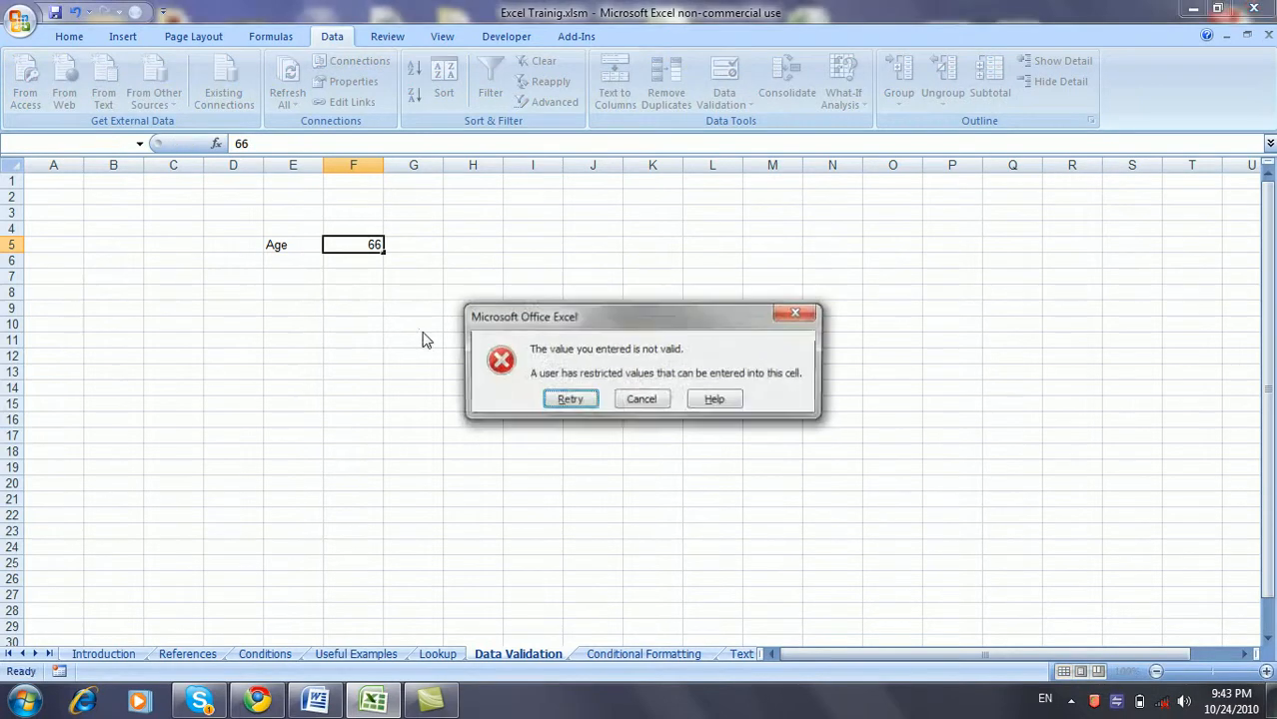
key("Escape")
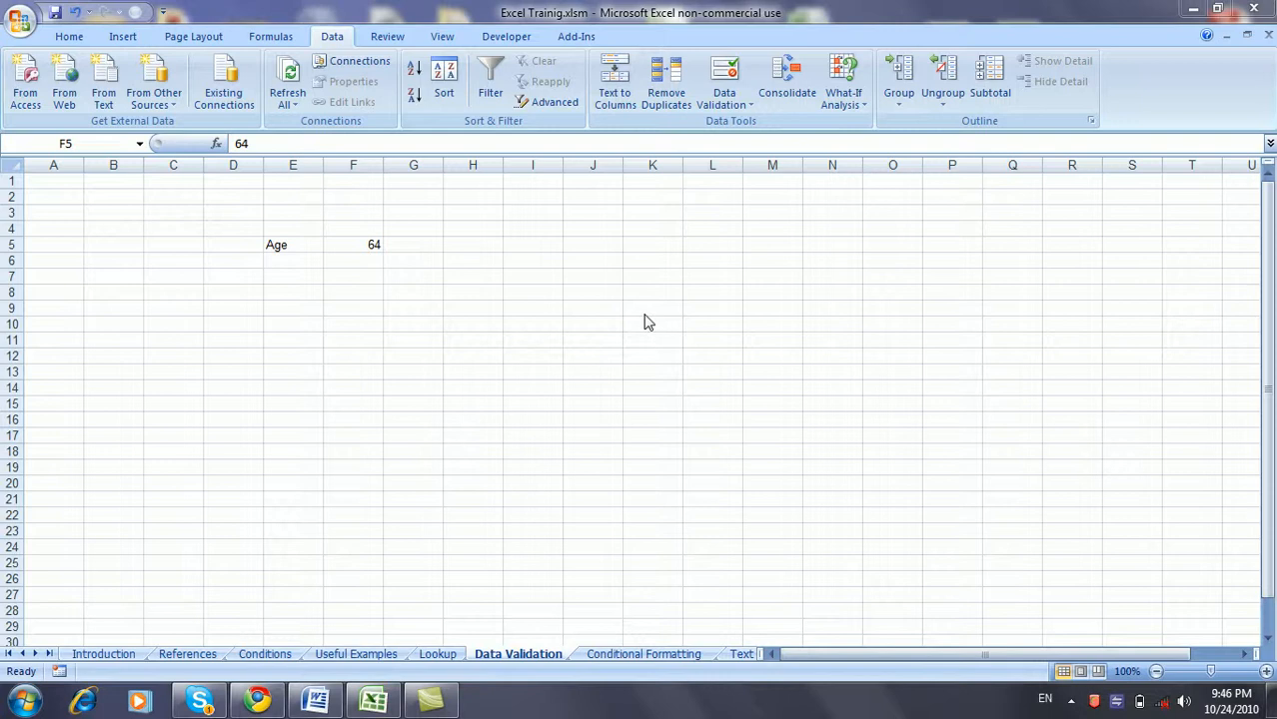
- Change F5's allowed type from Whole number to Decimal, keeping the 18–65 range
left_click(371, 242)
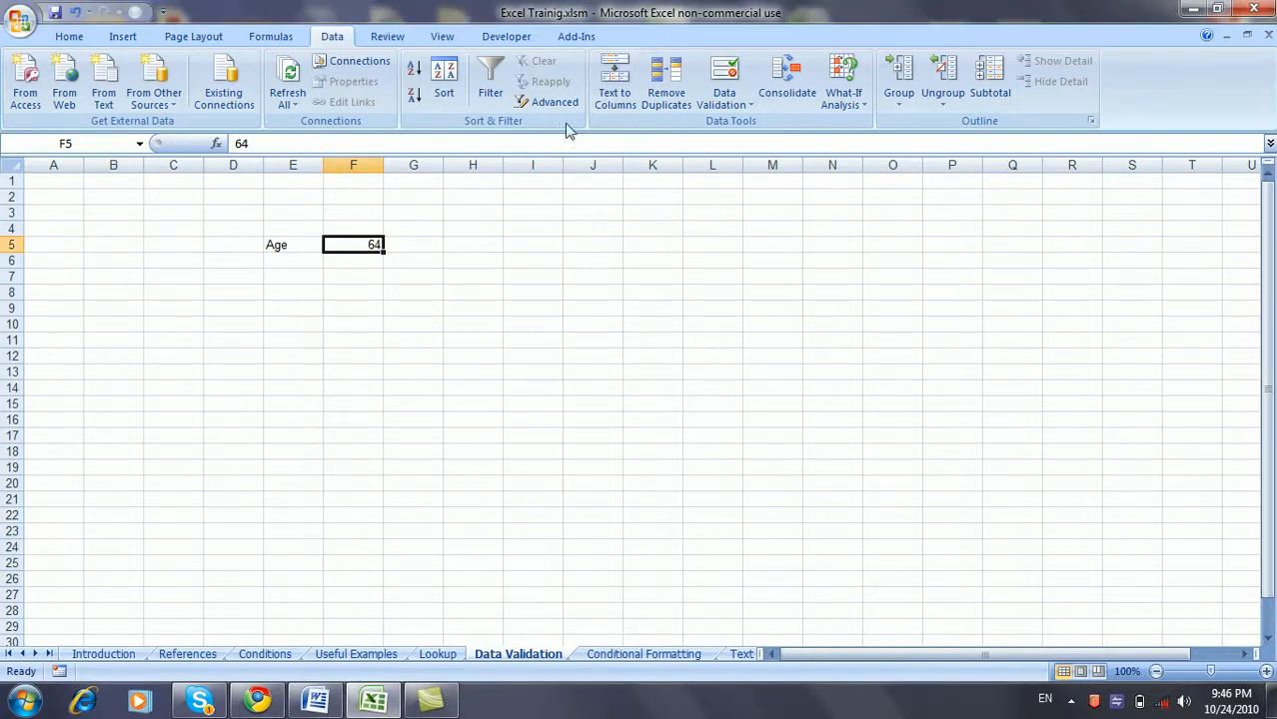
left_click(721, 80)
left_click(768, 425)
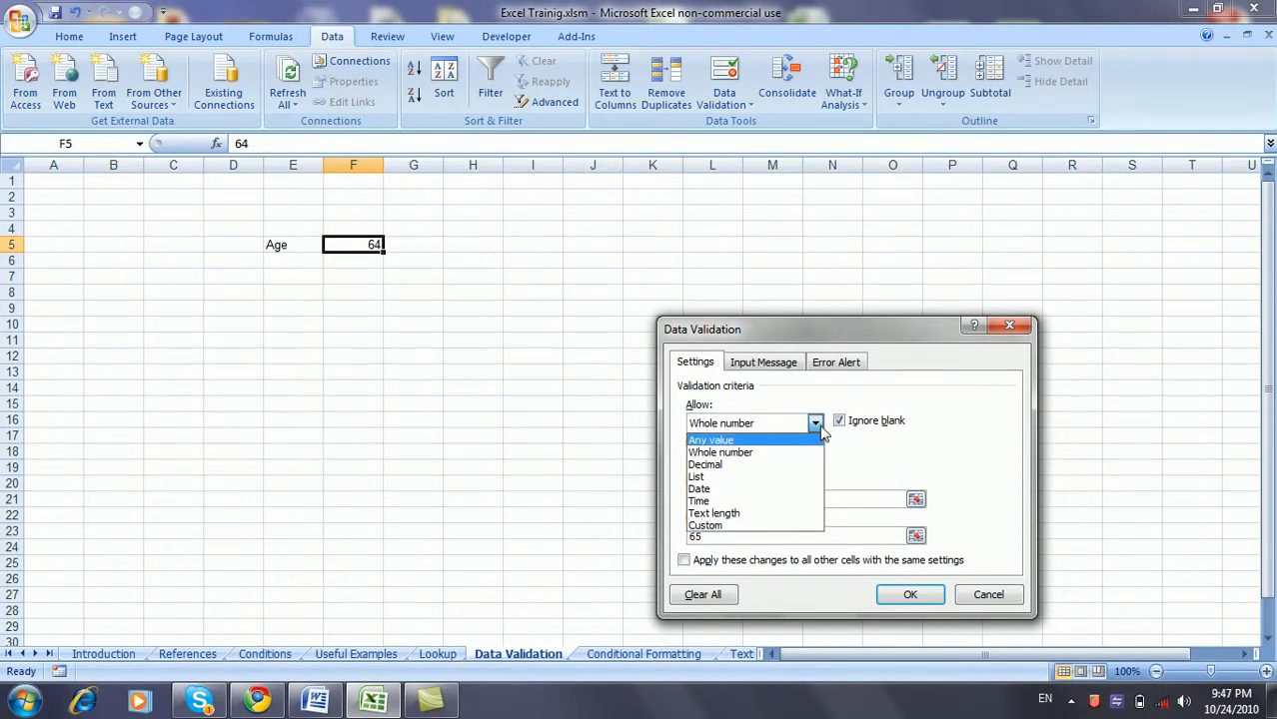
left_click(752, 473)
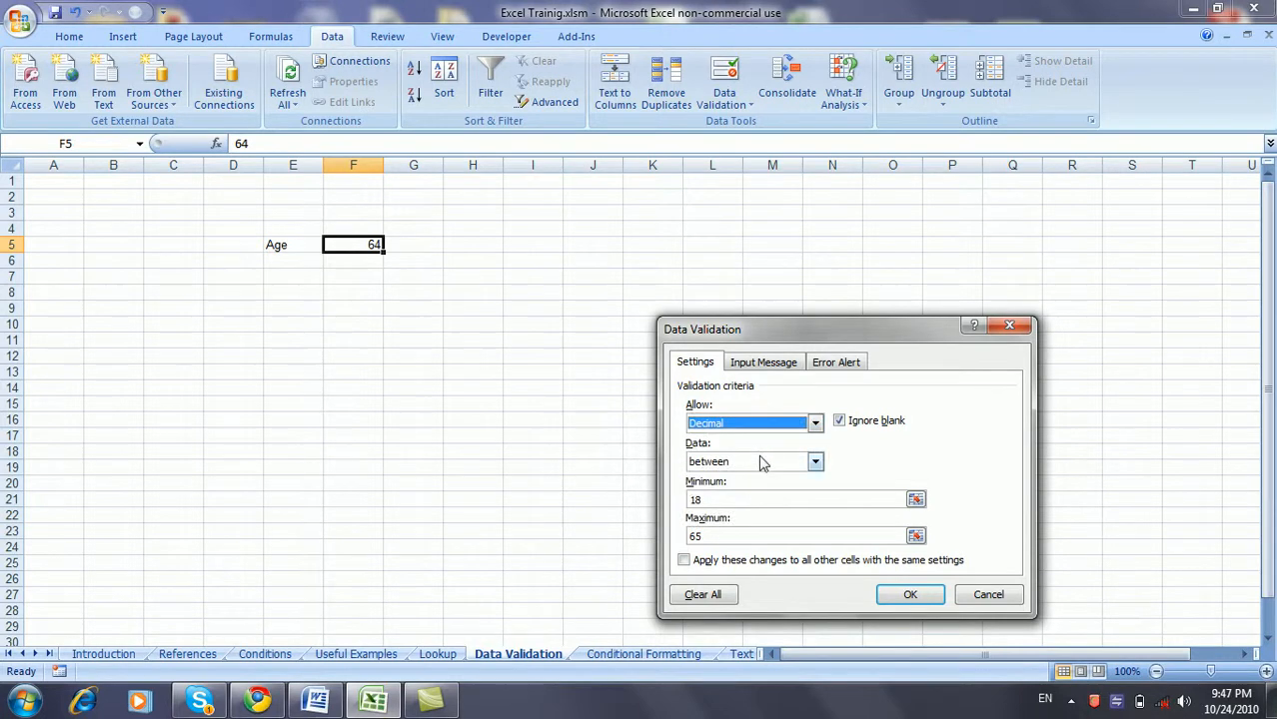
left_click(884, 592)
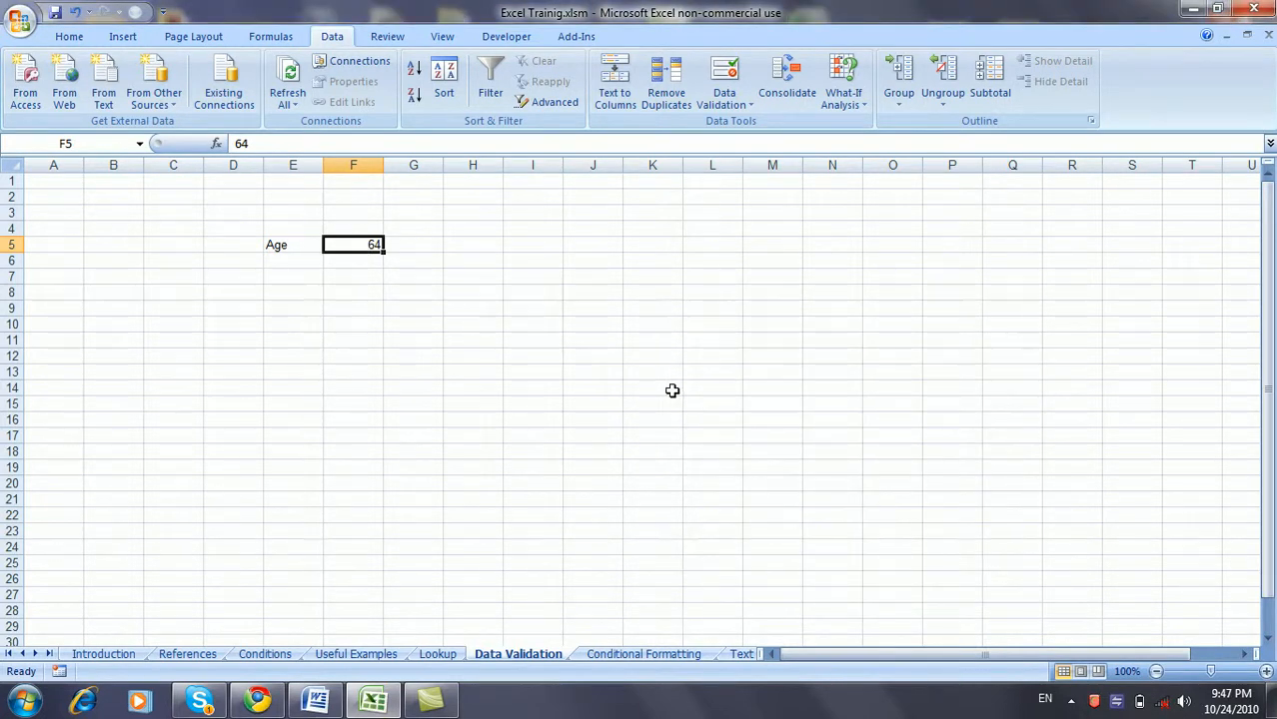
- Enter 18.5 and then 21.2 in F5, both accepted without error
type("18.5")
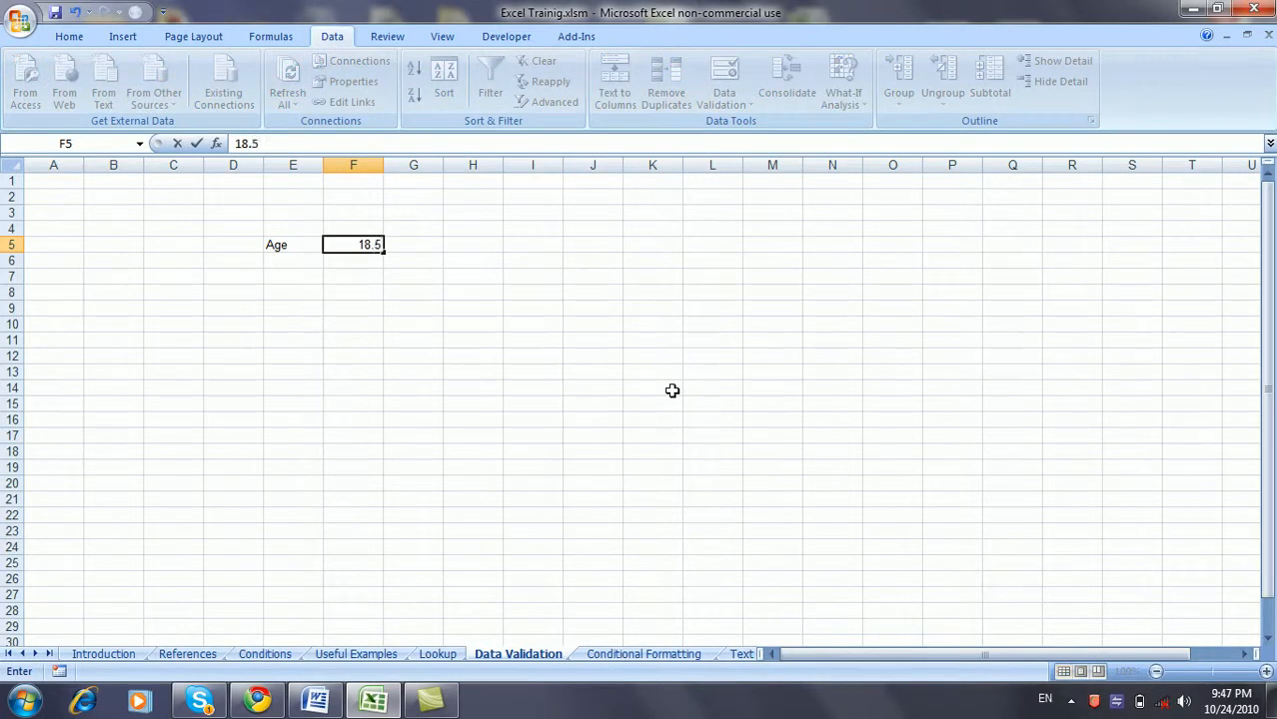
key("Return")
key("Up")
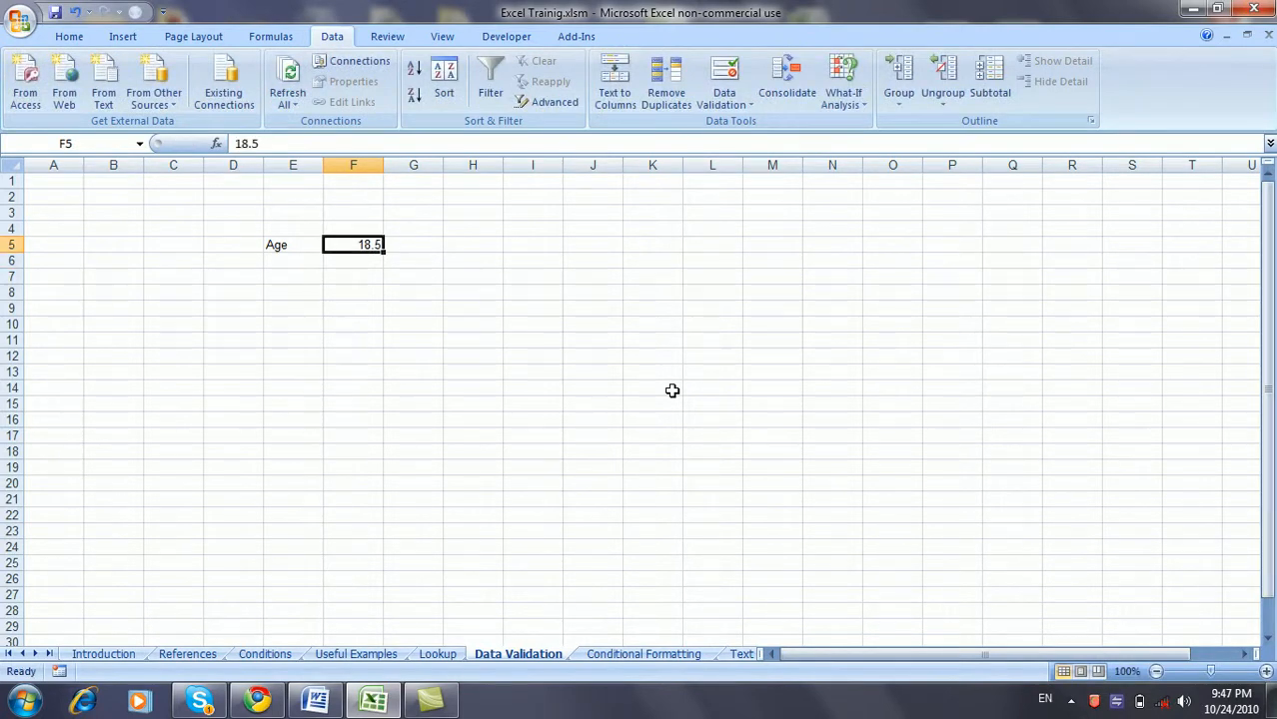
type("21.2")
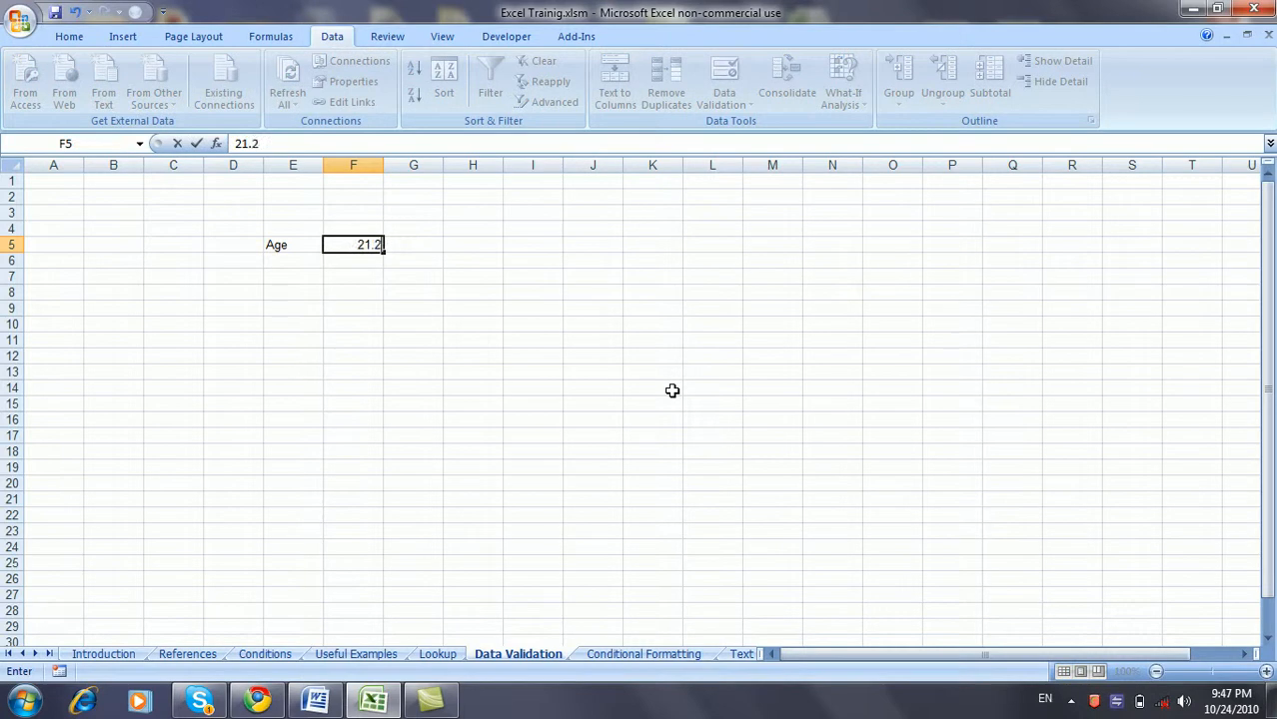
key("Return")
key("Up")
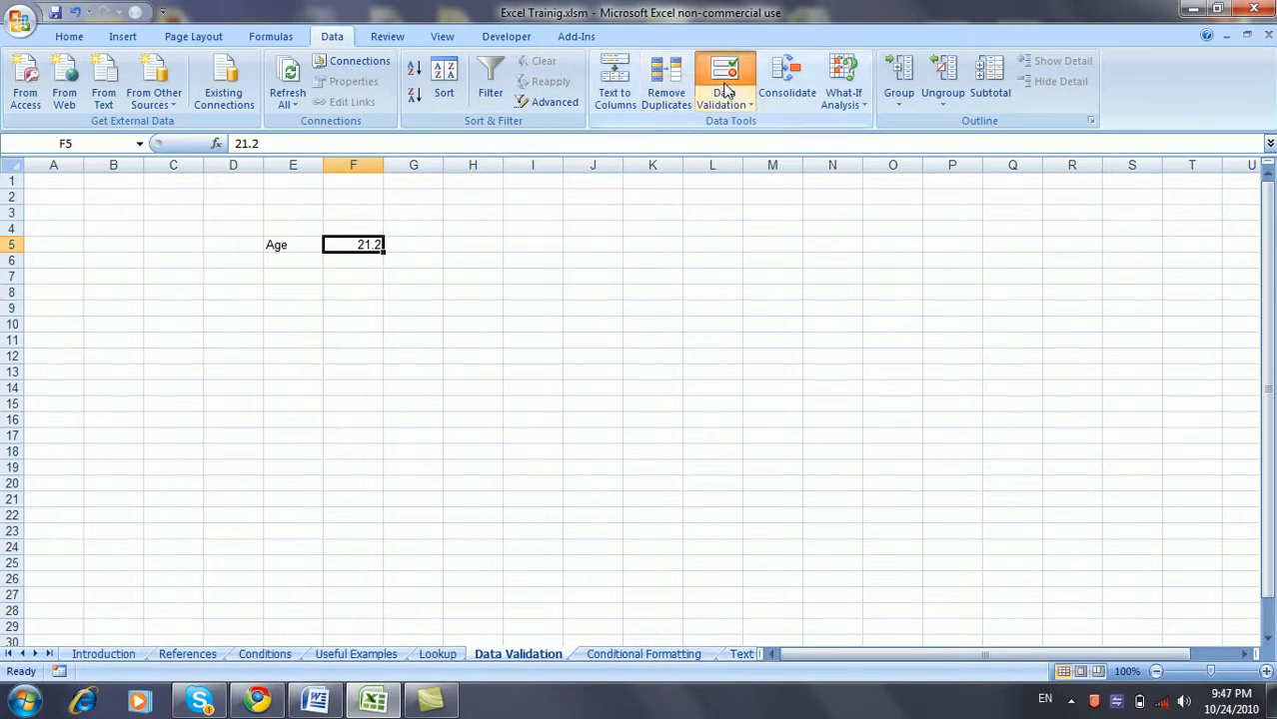
left_click(726, 91)
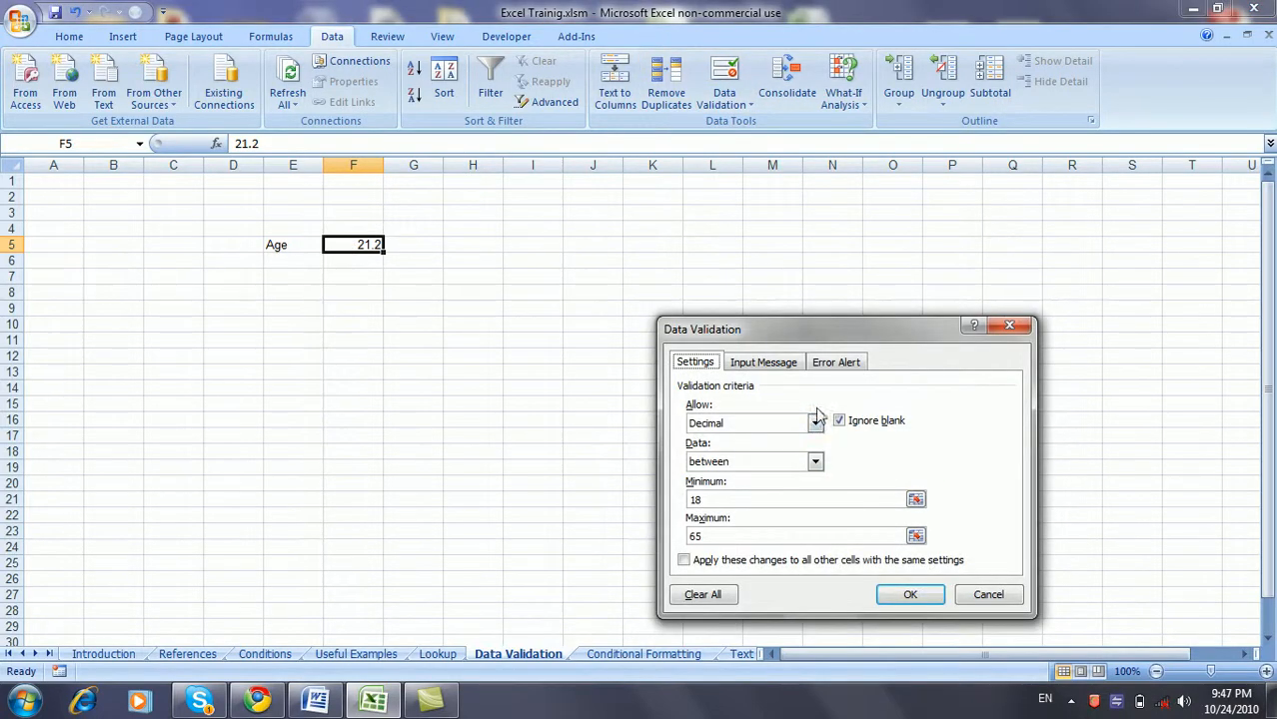
left_click(815, 424)
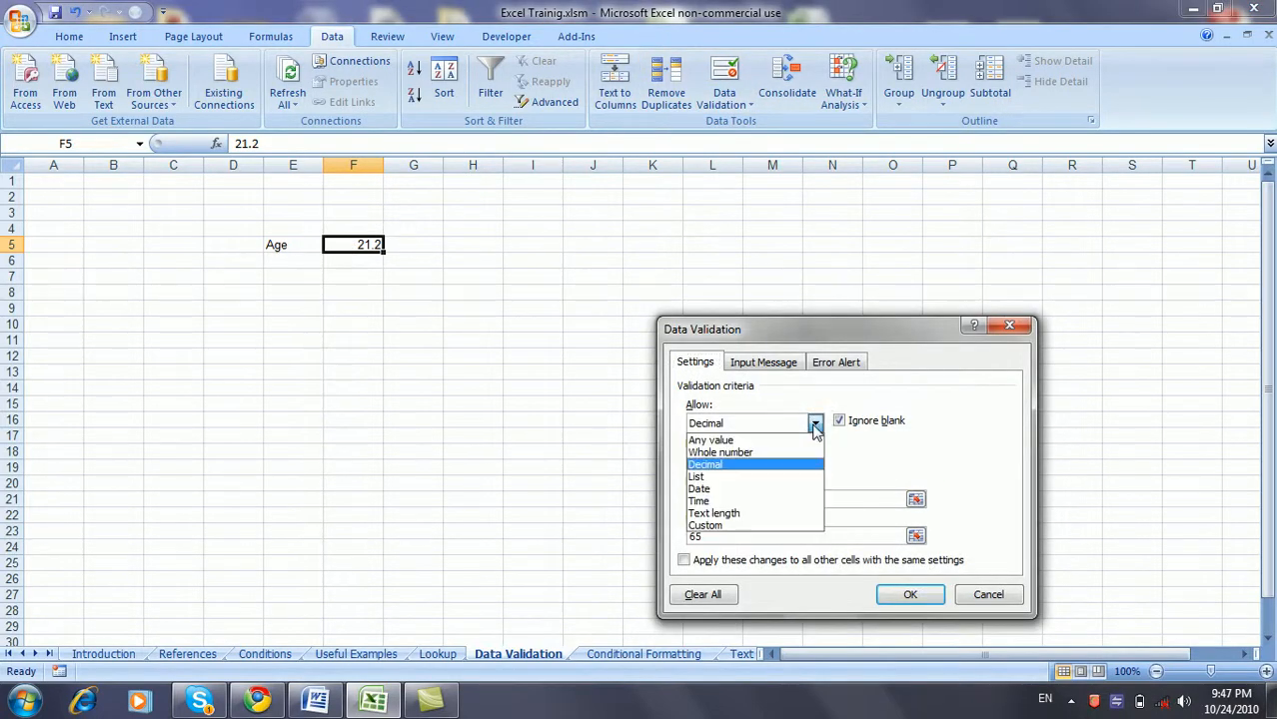
left_click(762, 478)
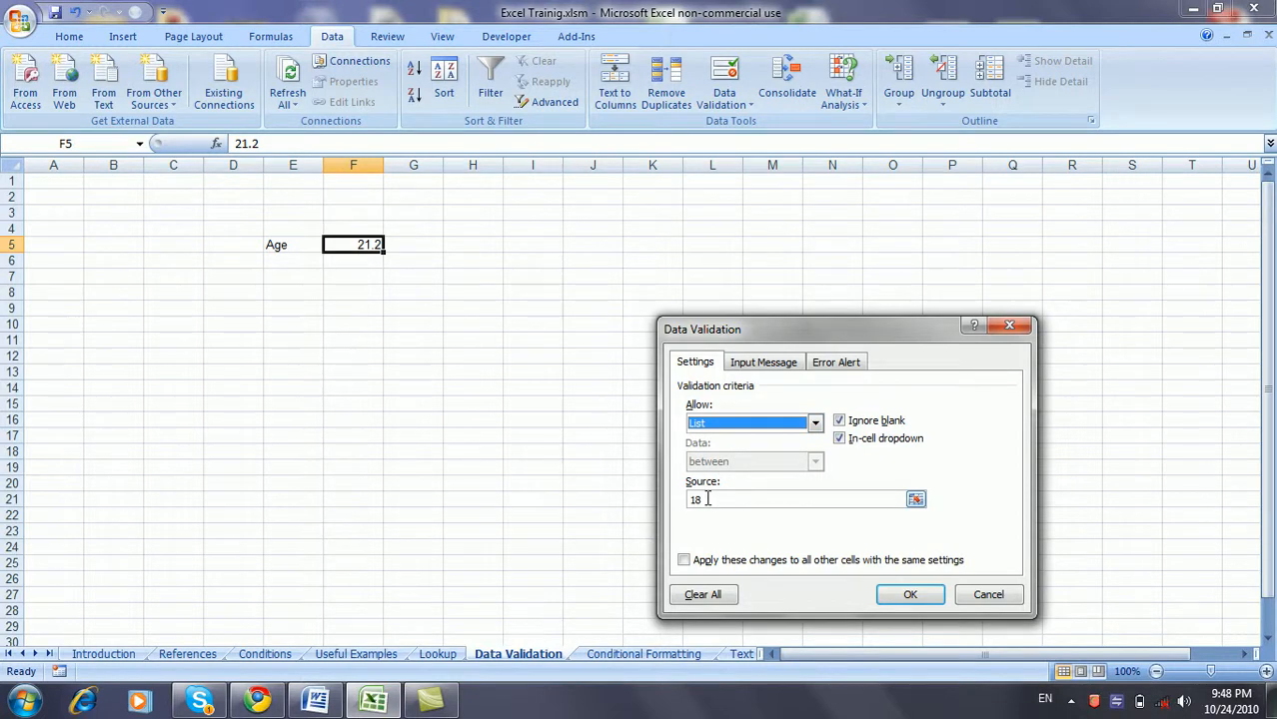
left_click(985, 597)
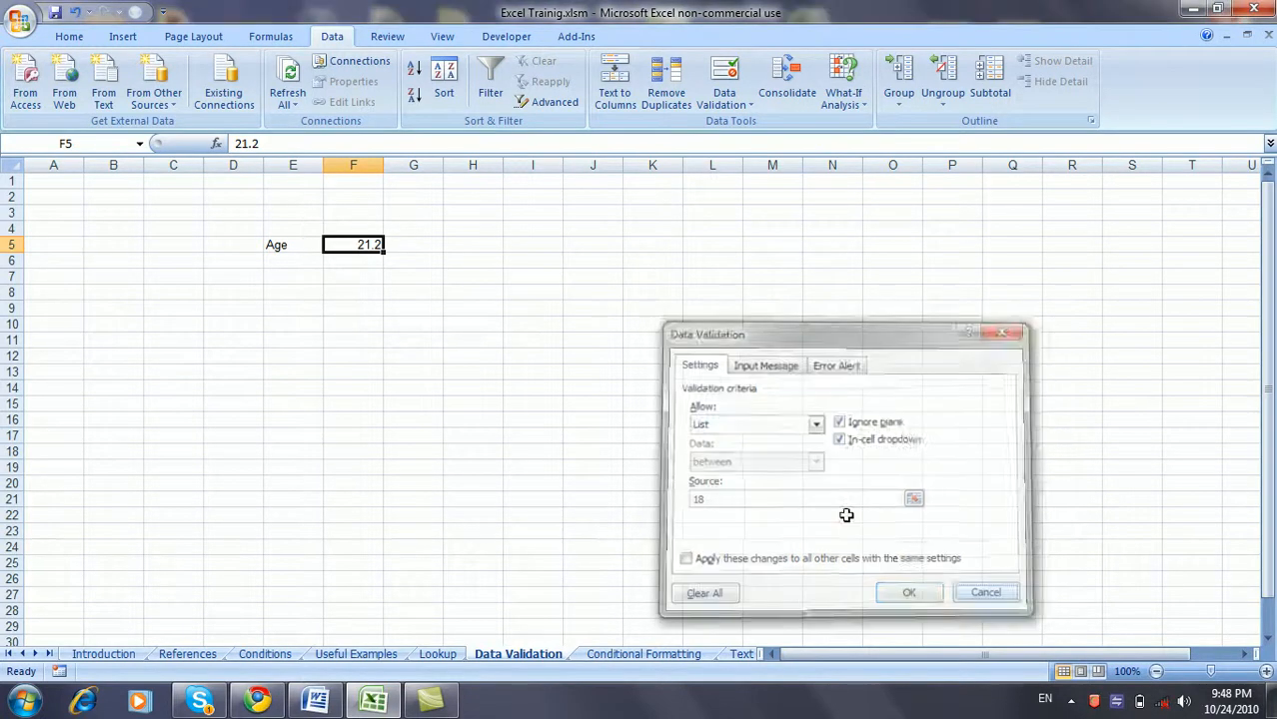
left_click(589, 246)
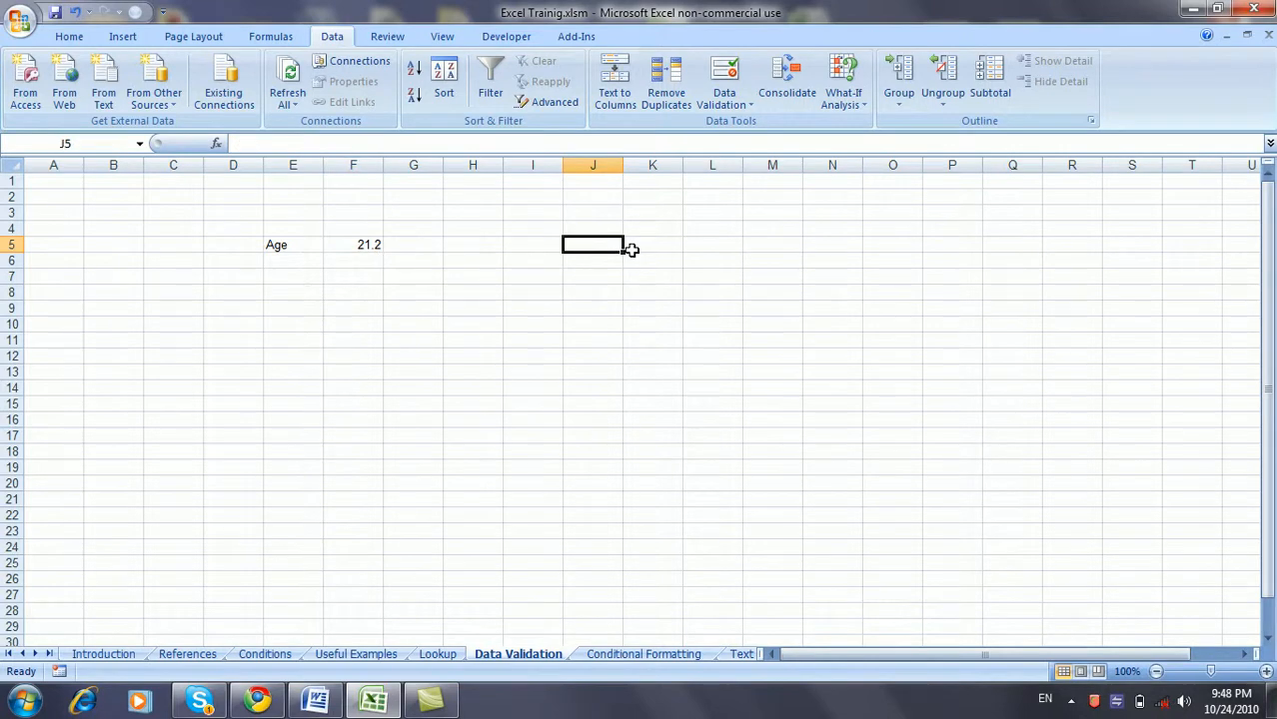
- Copy the names in Introduction!B3:B13 and paste them at L5 of the Data Validation sheet
left_click(100, 655)
left_click_drag(113, 219, 134, 409)
key("ctrl+c")
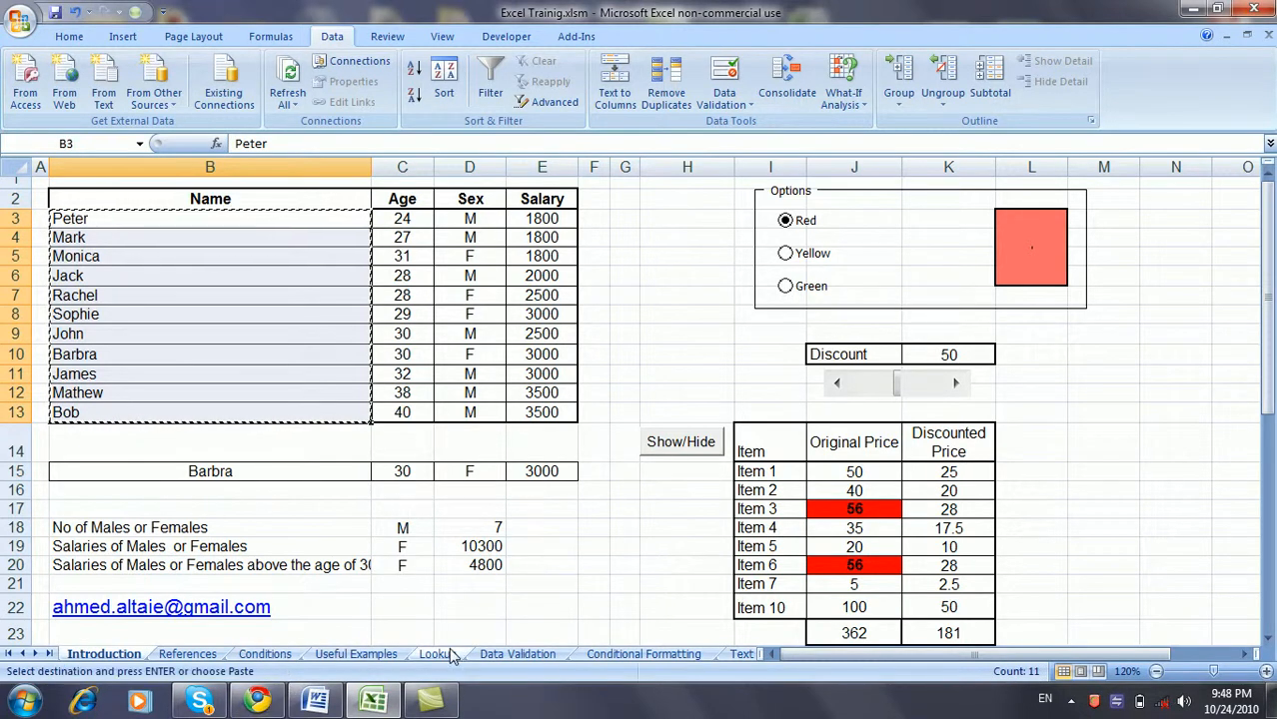
left_click(518, 654)
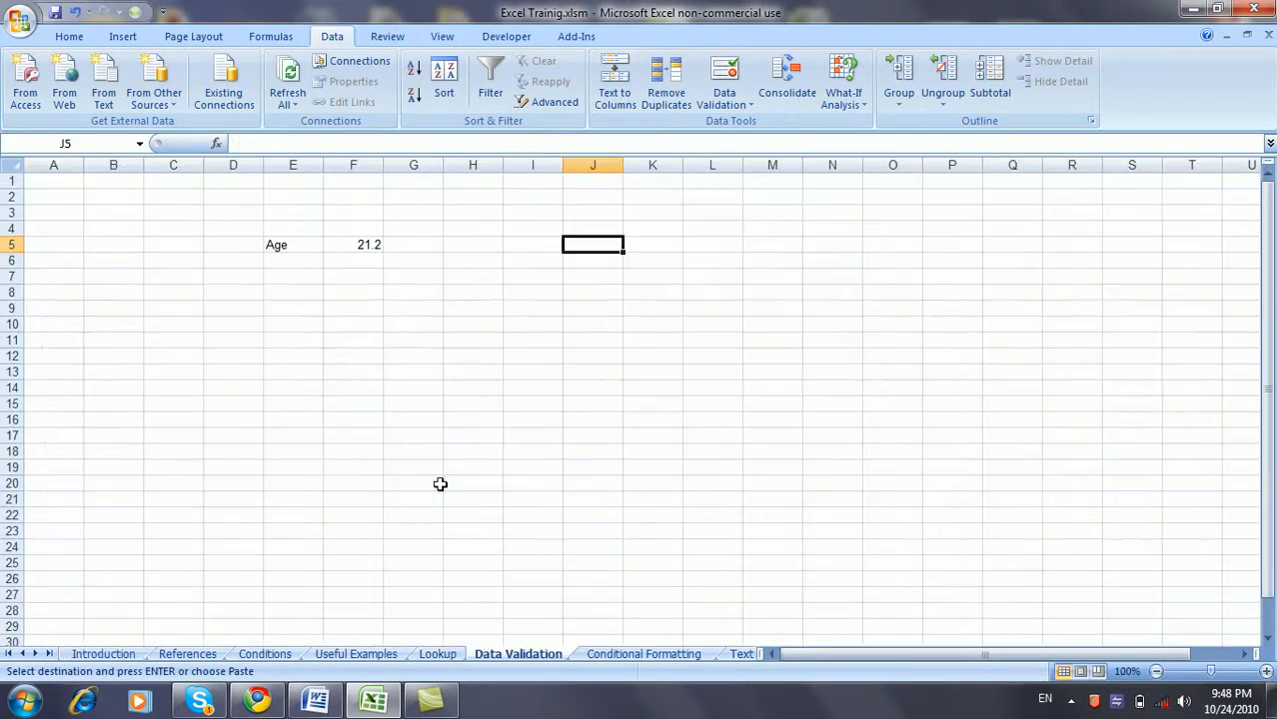
left_click(717, 246)
key("ctrl+v")
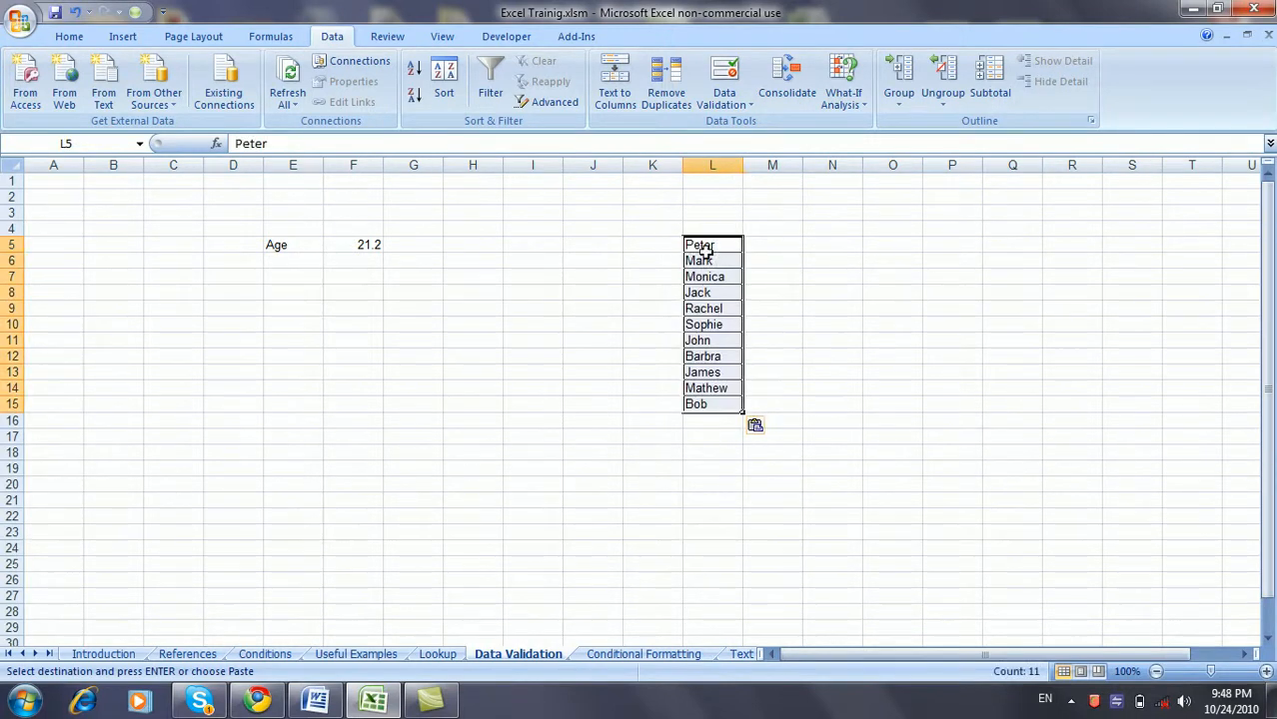
left_click(627, 252)
left_click(359, 245)
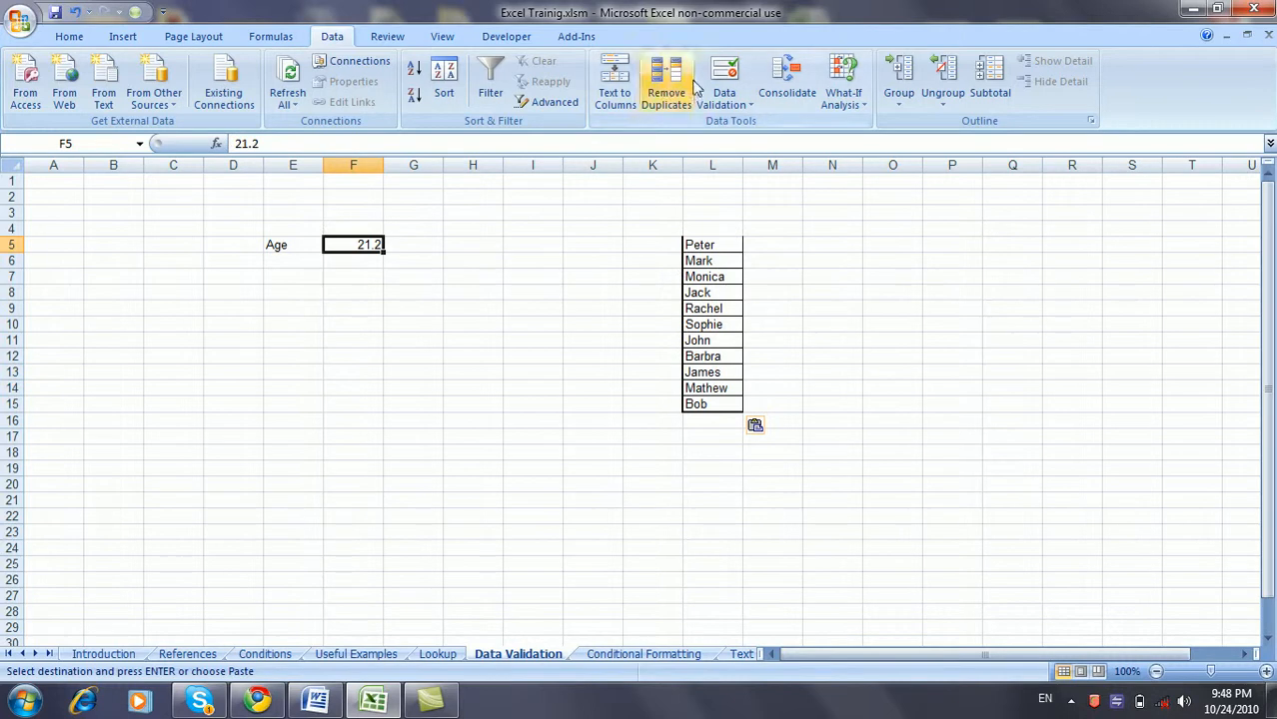
- Set F5's validation to a List with source =$L$5:$L$15
left_click(738, 89)
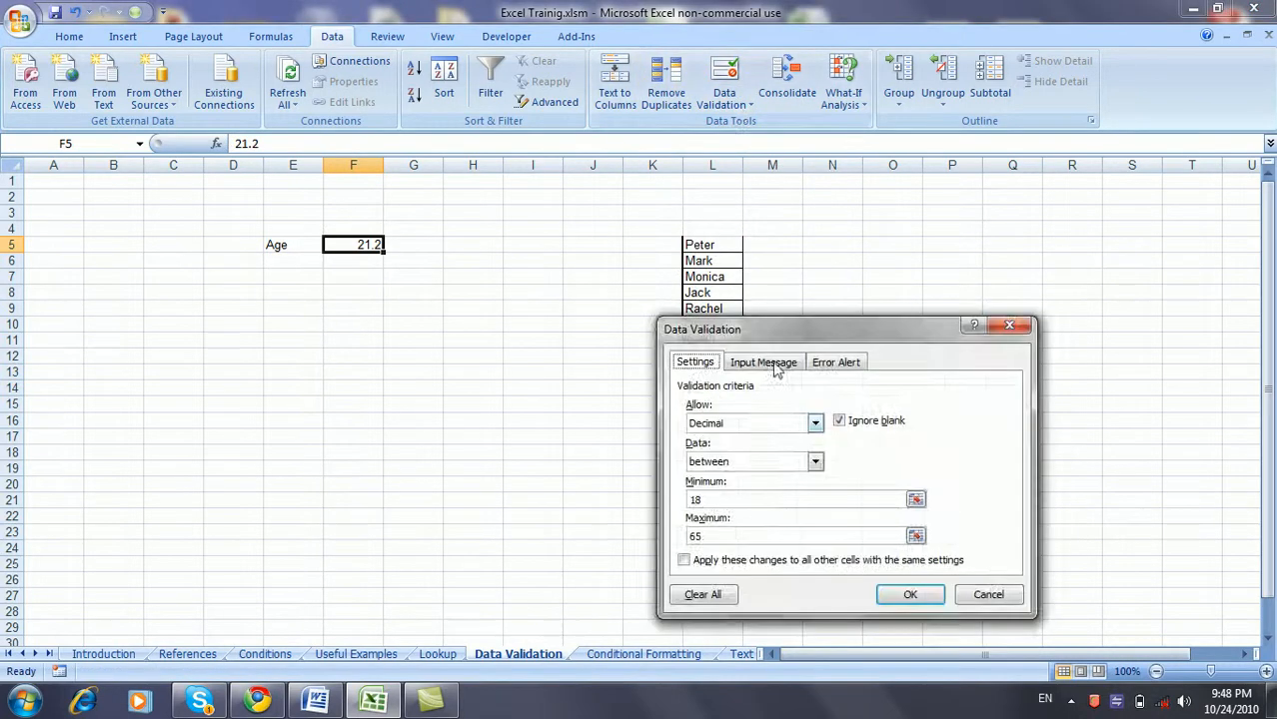
left_click(815, 424)
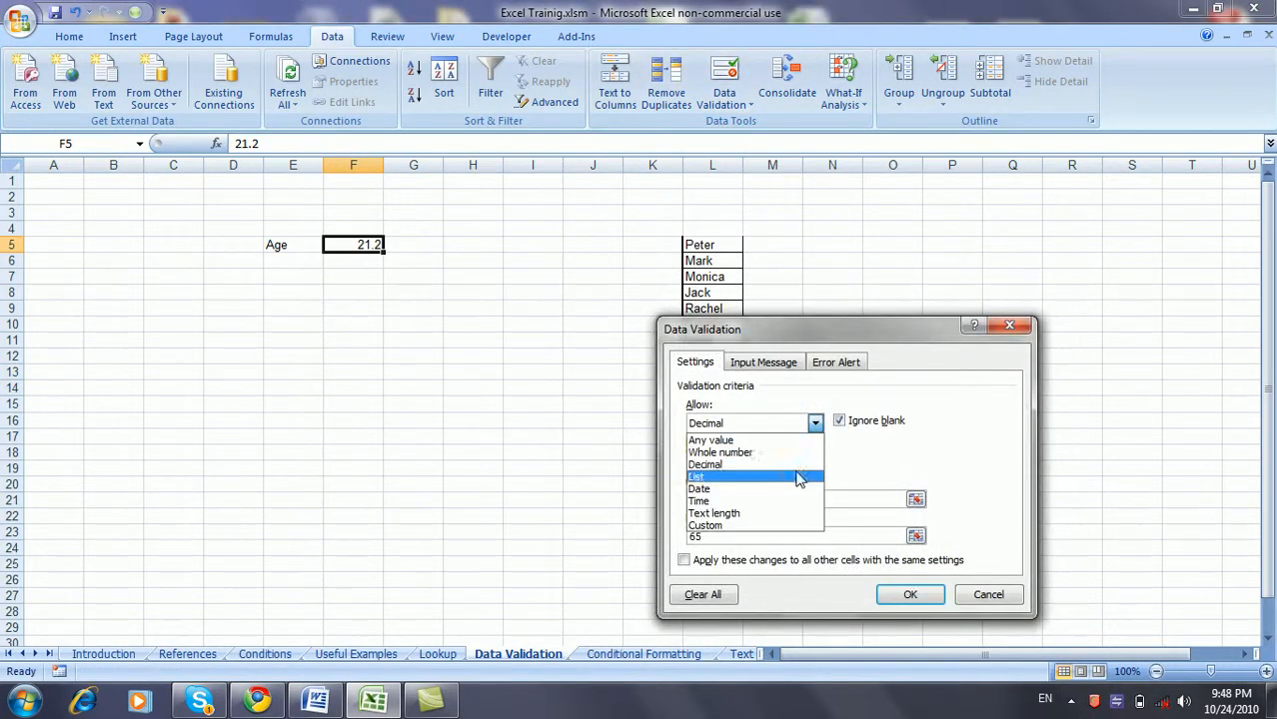
left_click(799, 477)
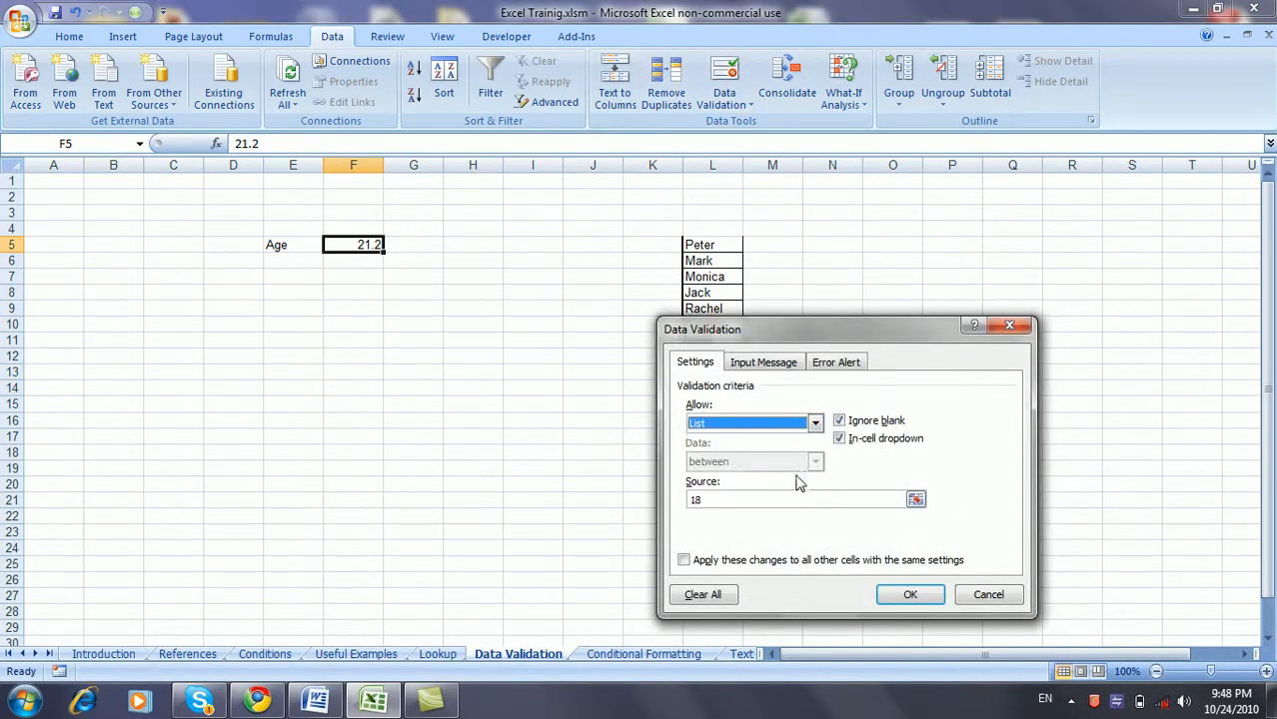
left_click(916, 501)
left_click_drag(818, 348, 852, 544)
left_click_drag(726, 248, 729, 398)
left_click(1119, 551)
left_click_drag(1015, 527, 904, 303)
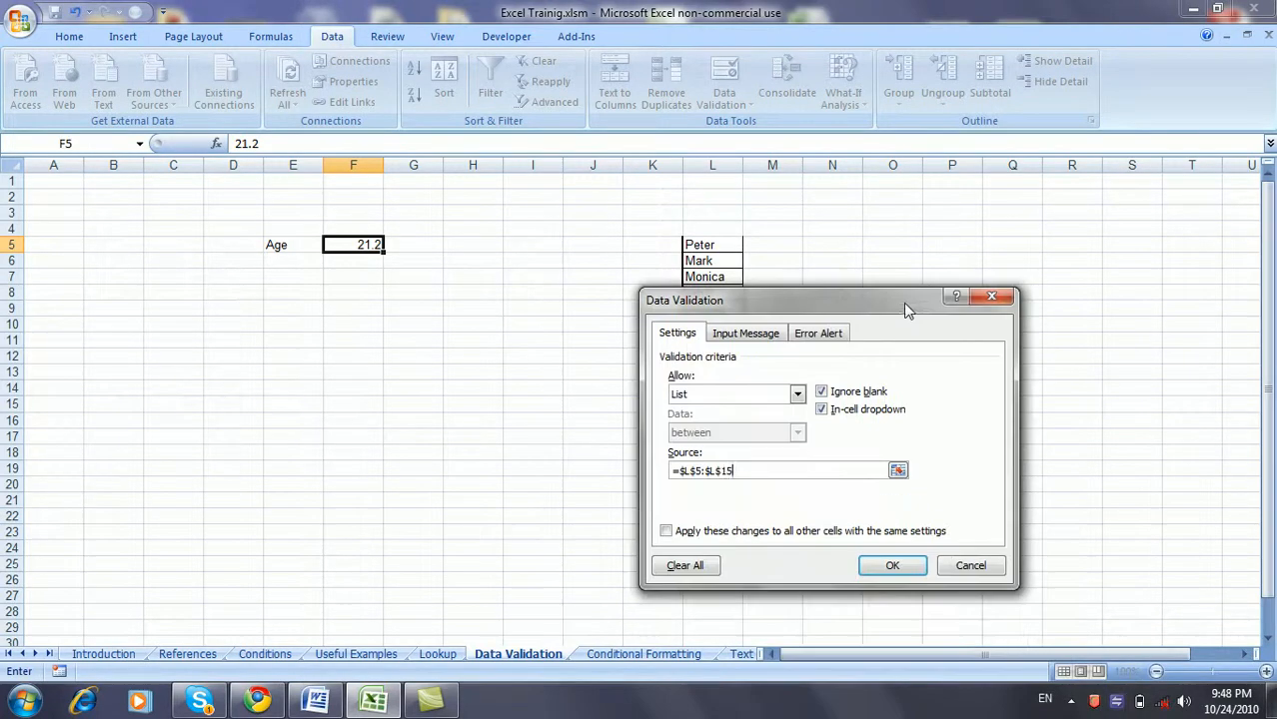
left_click(892, 565)
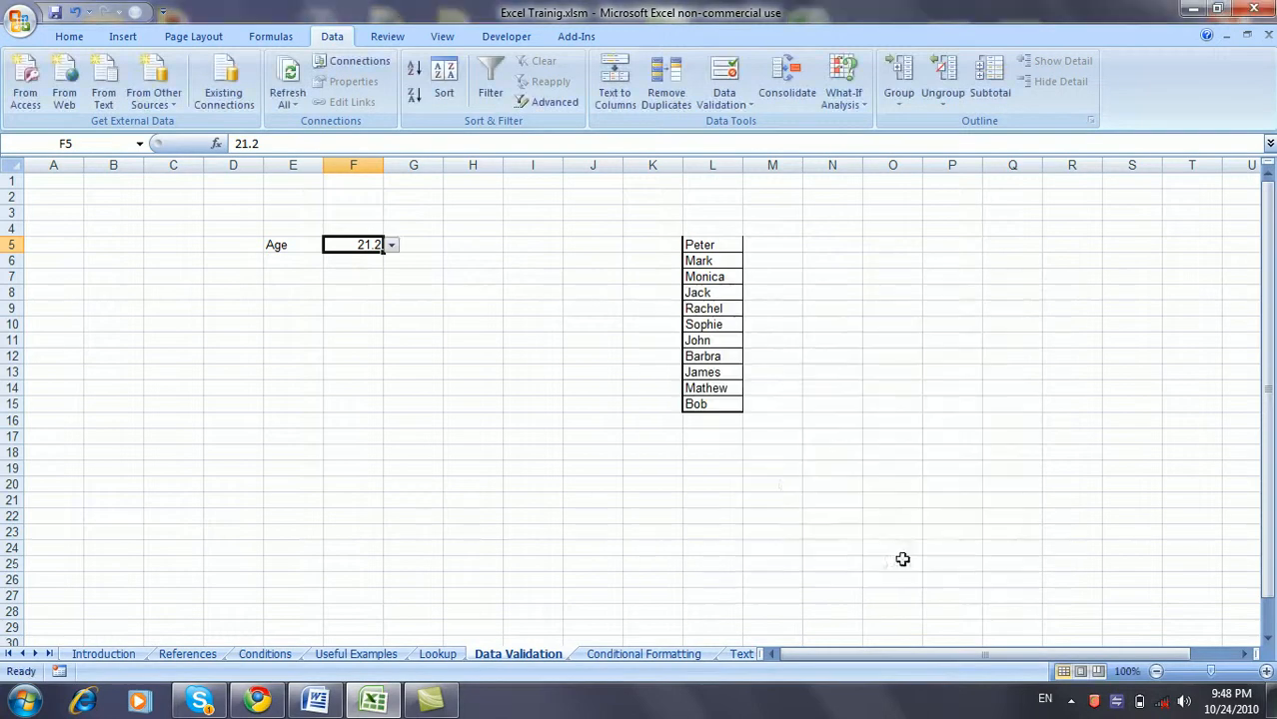
- Pick names from F5's dropdown list, ending with Monica selected
left_click(391, 246)
left_click_drag(394, 288, 394, 321)
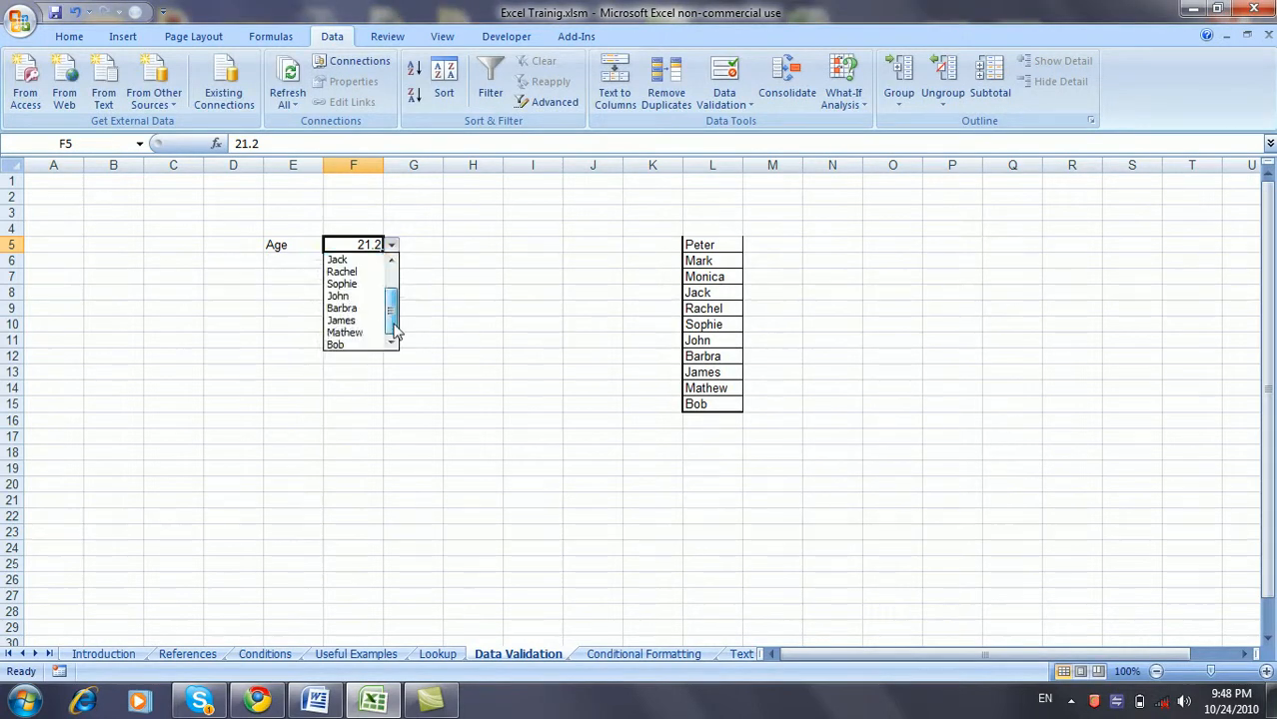
left_click(365, 284)
left_click(391, 245)
scroll(394, 264, "up", 2)
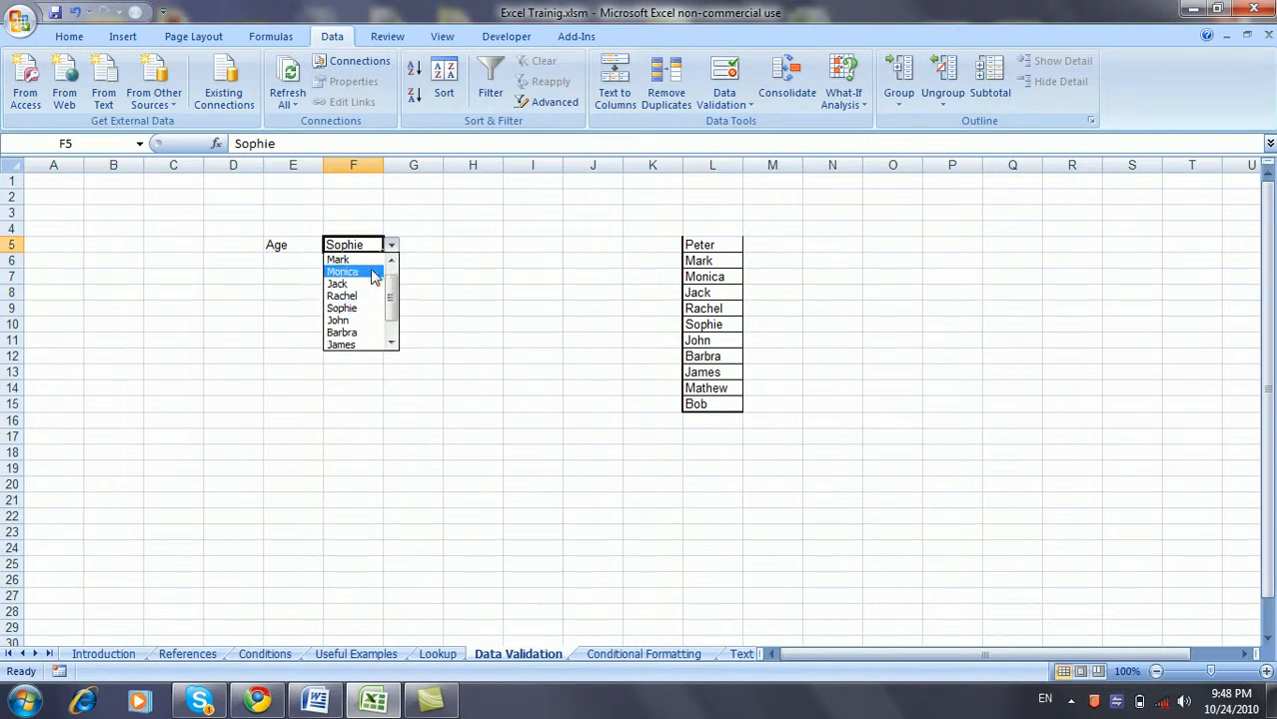
left_click(372, 274)
left_click(391, 245)
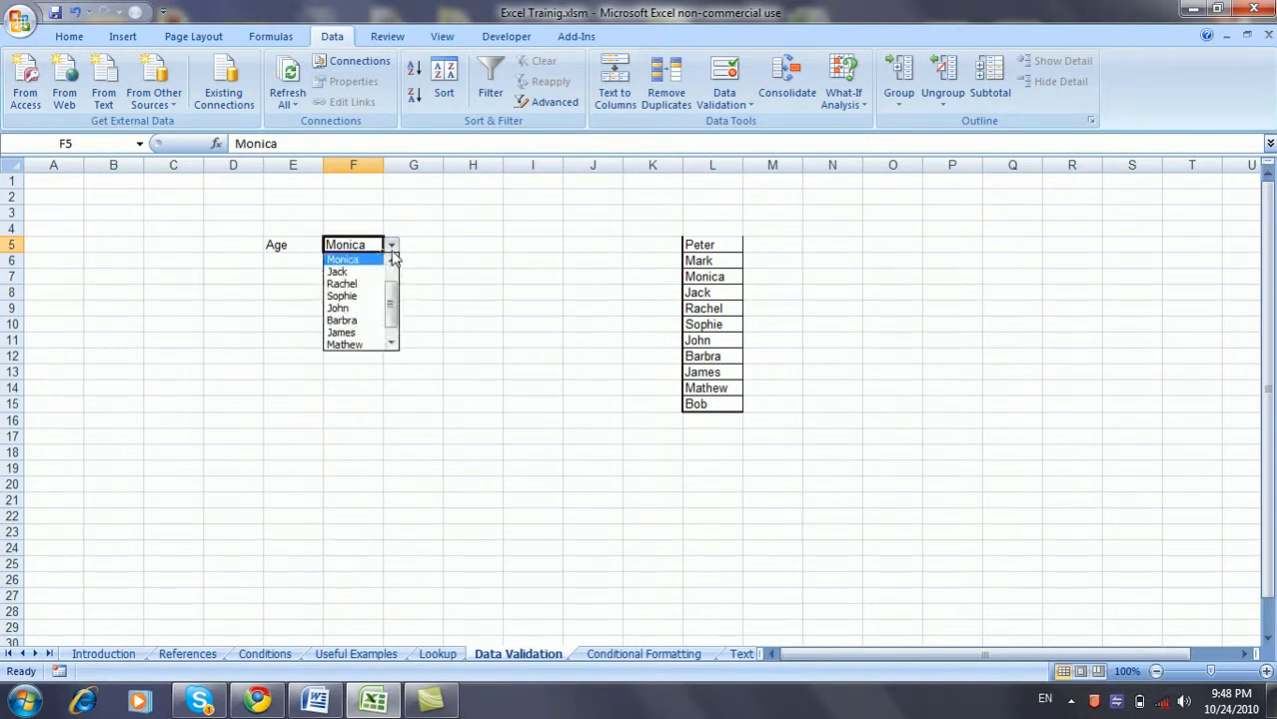
left_click(391, 278)
left_click(372, 245)
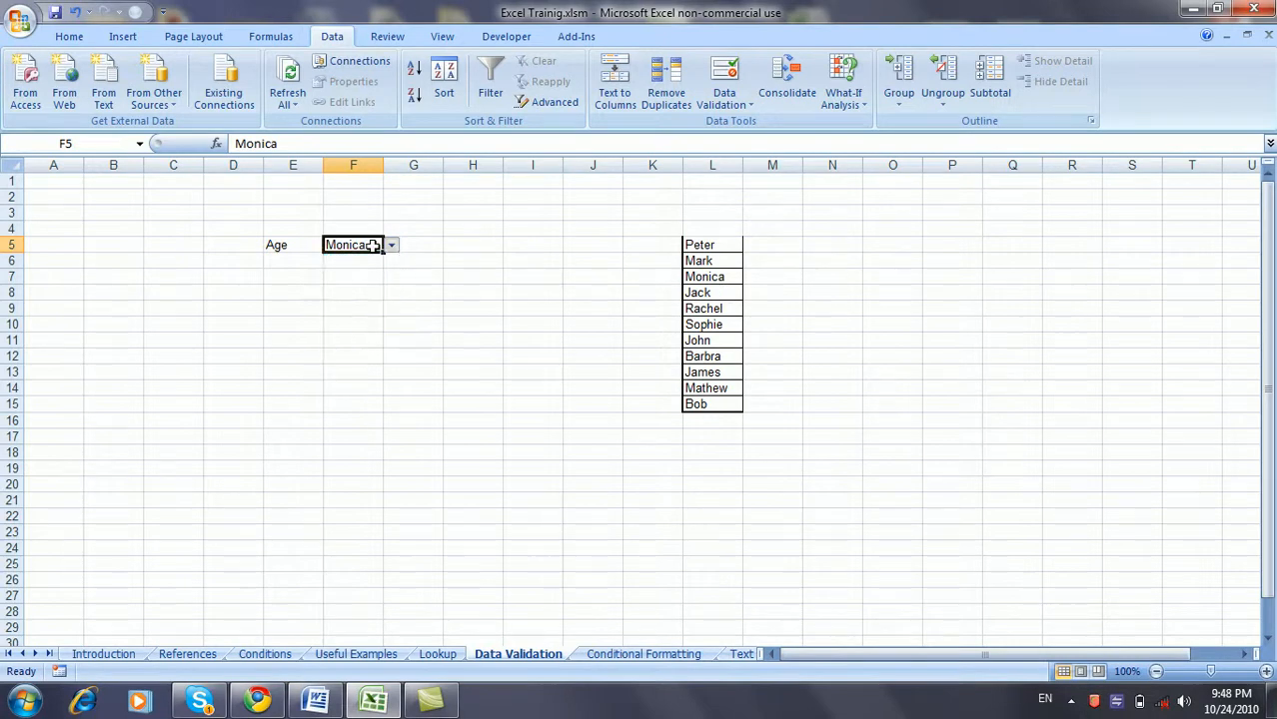
- Type 'afasf' and then 123 into F5; cancel each rejection
type("afasf")
key("Return")
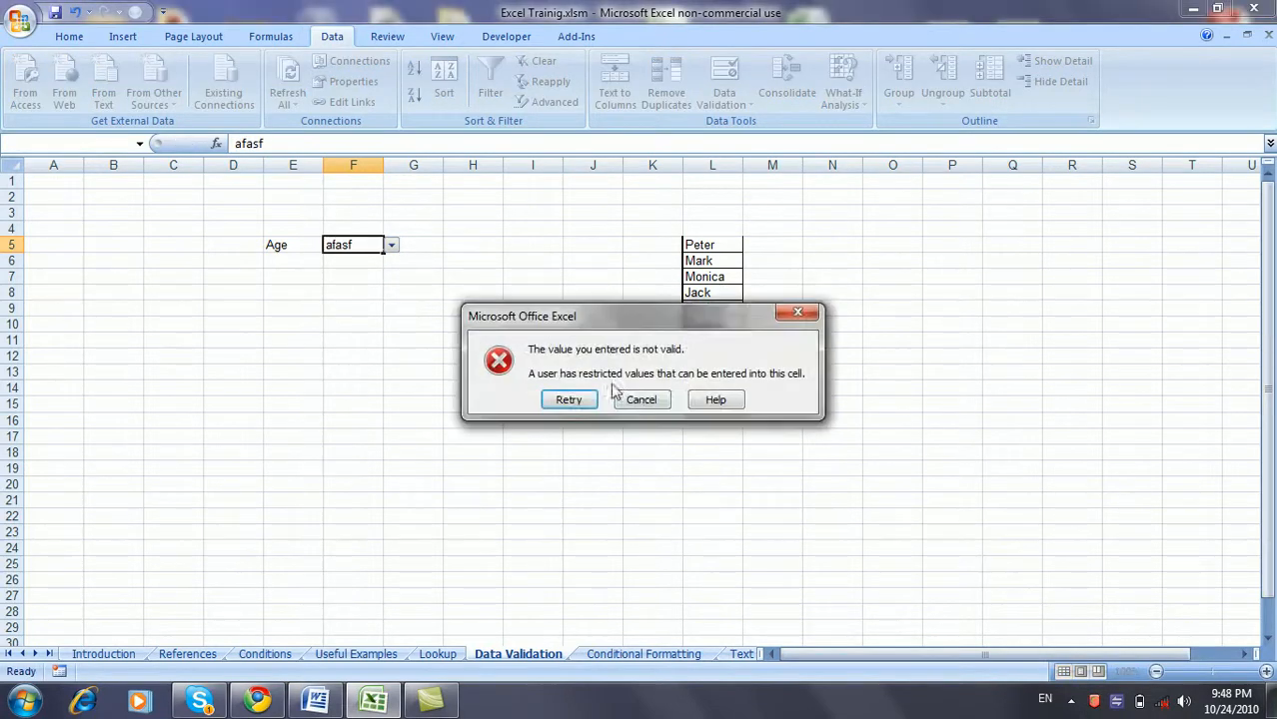
left_click(642, 400)
type("123")
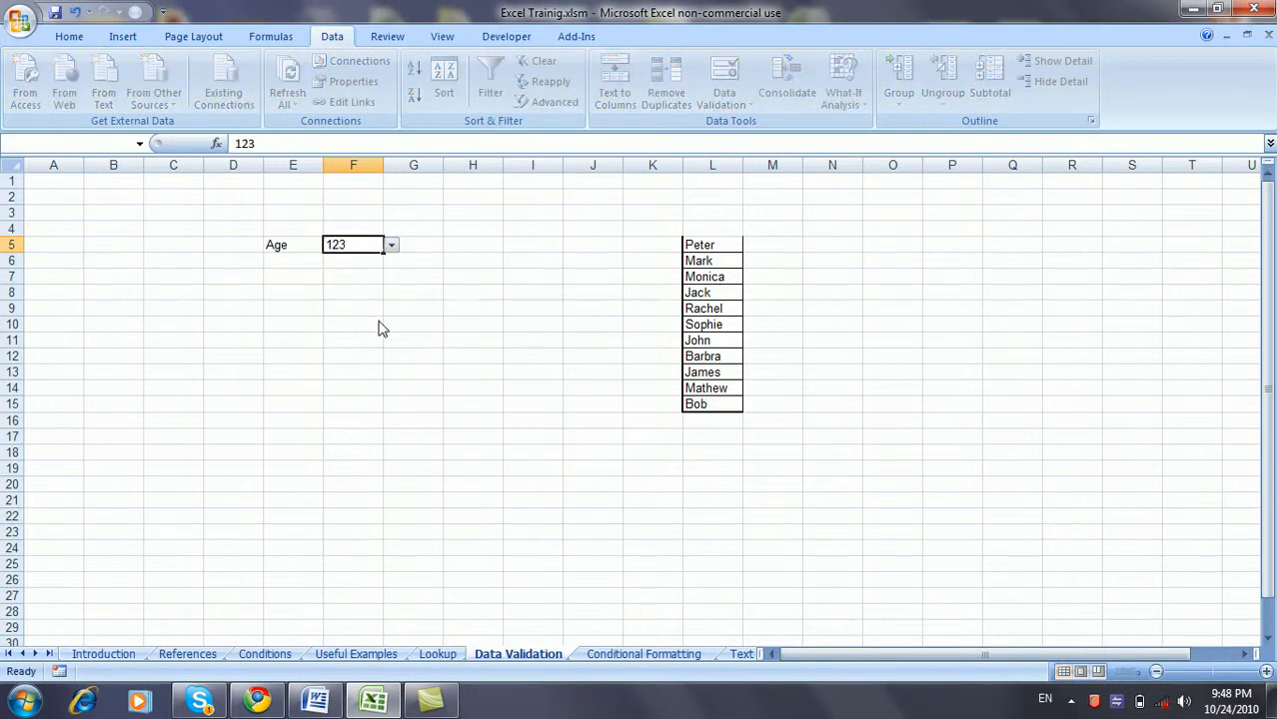
key("Return")
left_click(641, 397)
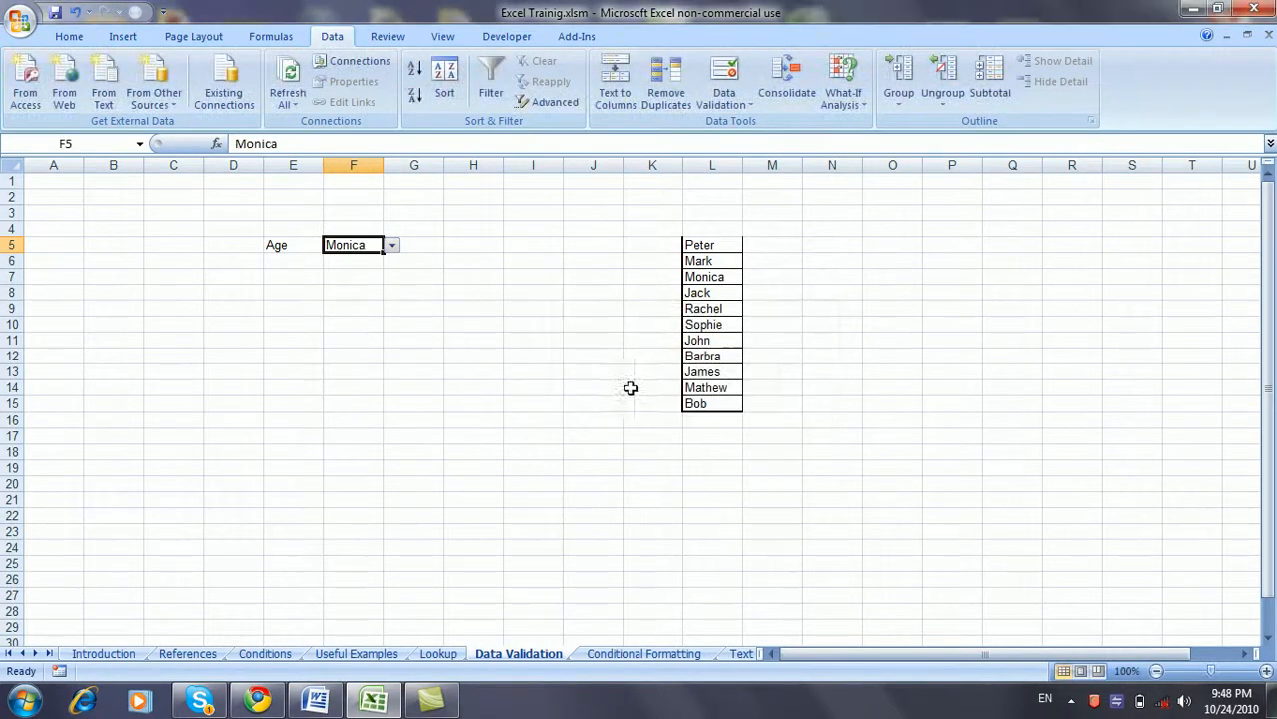
- Choose Barbra from F5's name dropdown
left_click(391, 246)
scroll(390, 290, "down", 1)
left_click(359, 308)
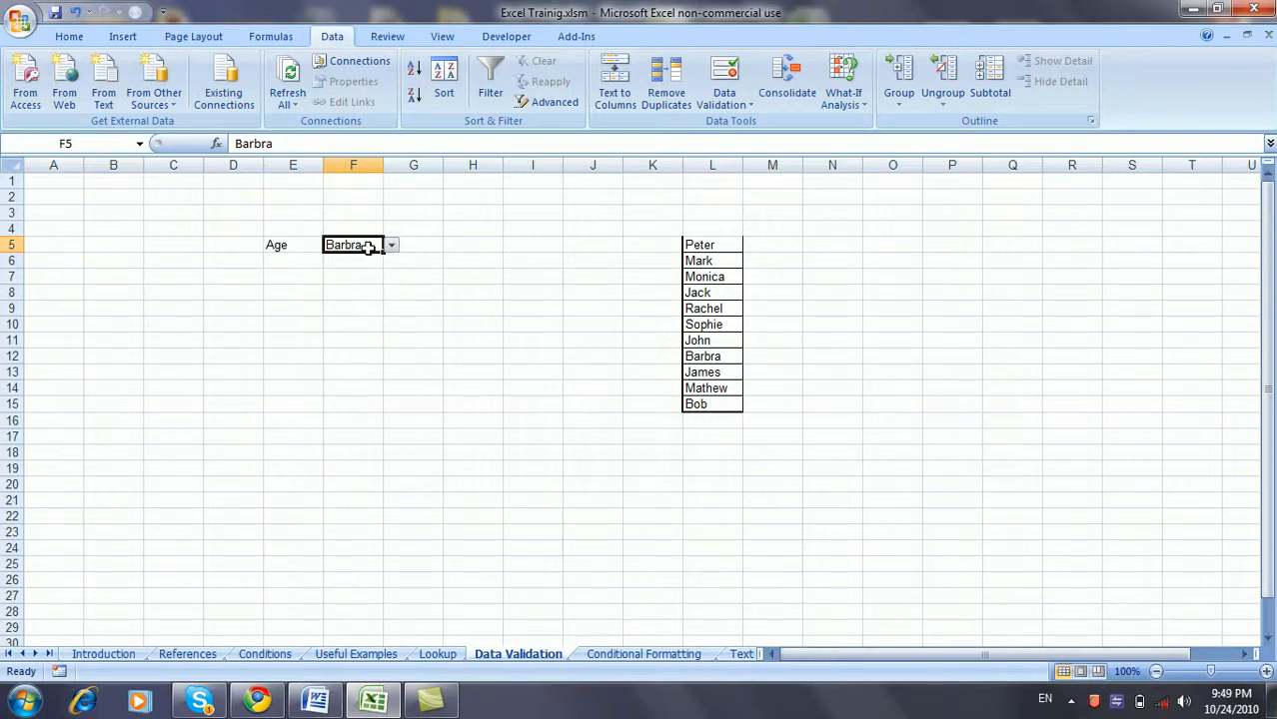
- Name the range L5:L15 'Names' using the Name Box
left_click_drag(728, 245, 719, 405)
left_click(91, 143)
type("Names")
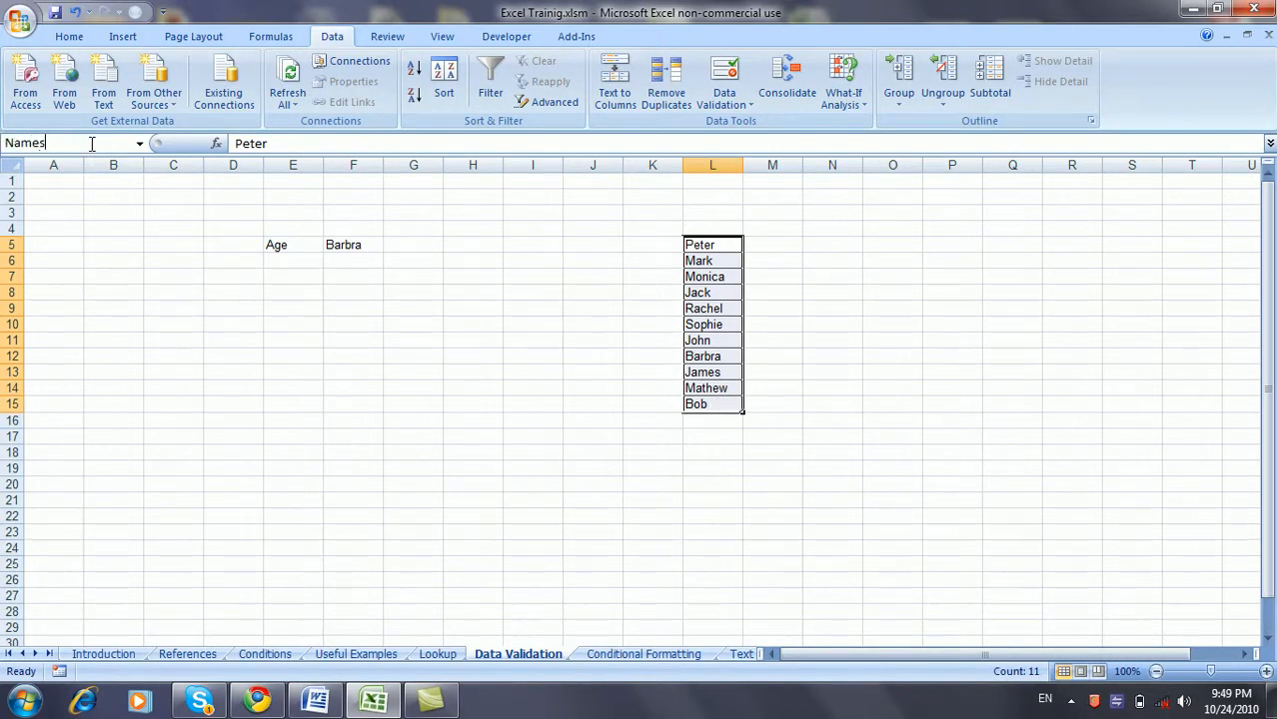
key("Return")
left_click(369, 245)
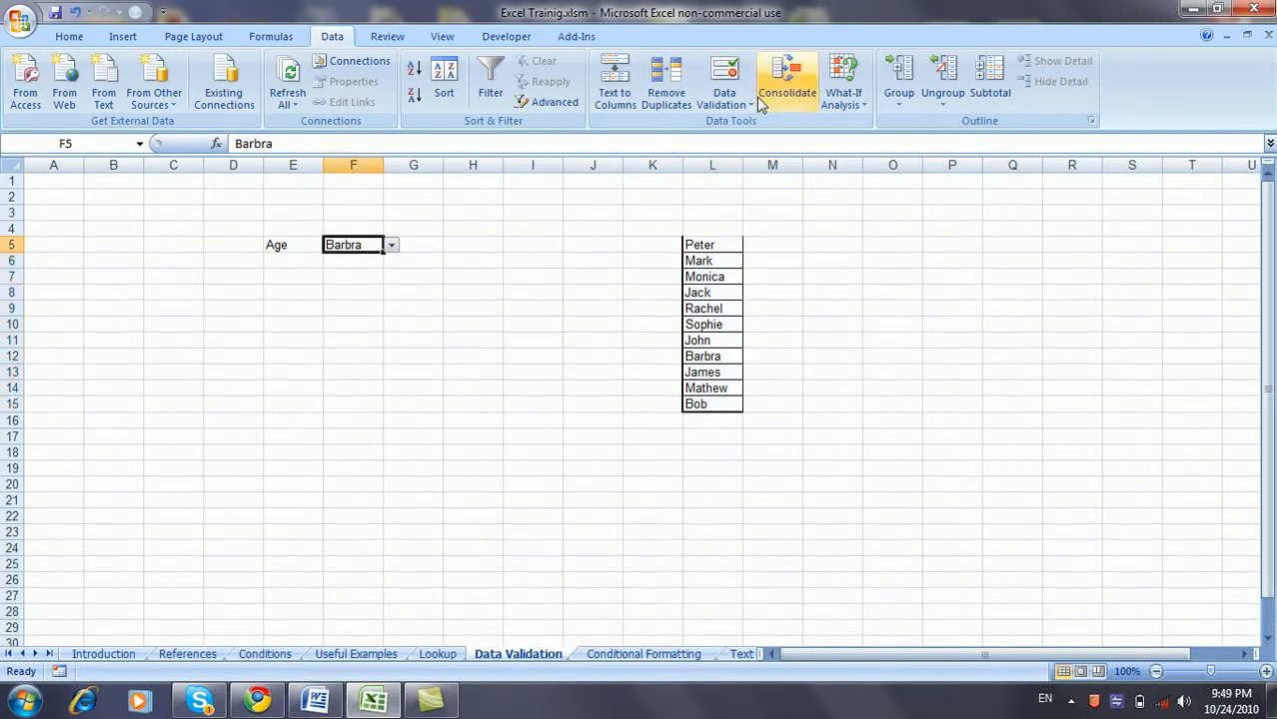
- Change F5's validation list source to =Names
left_click(723, 72)
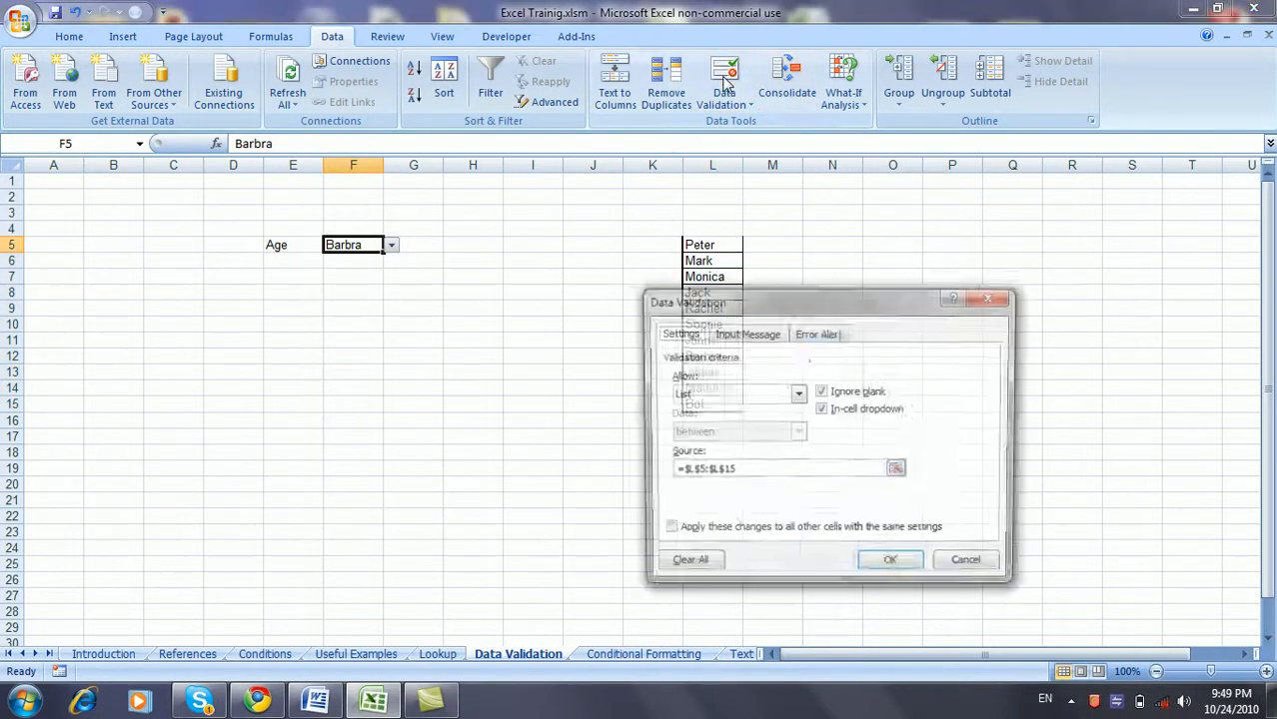
left_click(835, 469)
key("BackSpace")
key("BackSpace")
key("BackSpace")
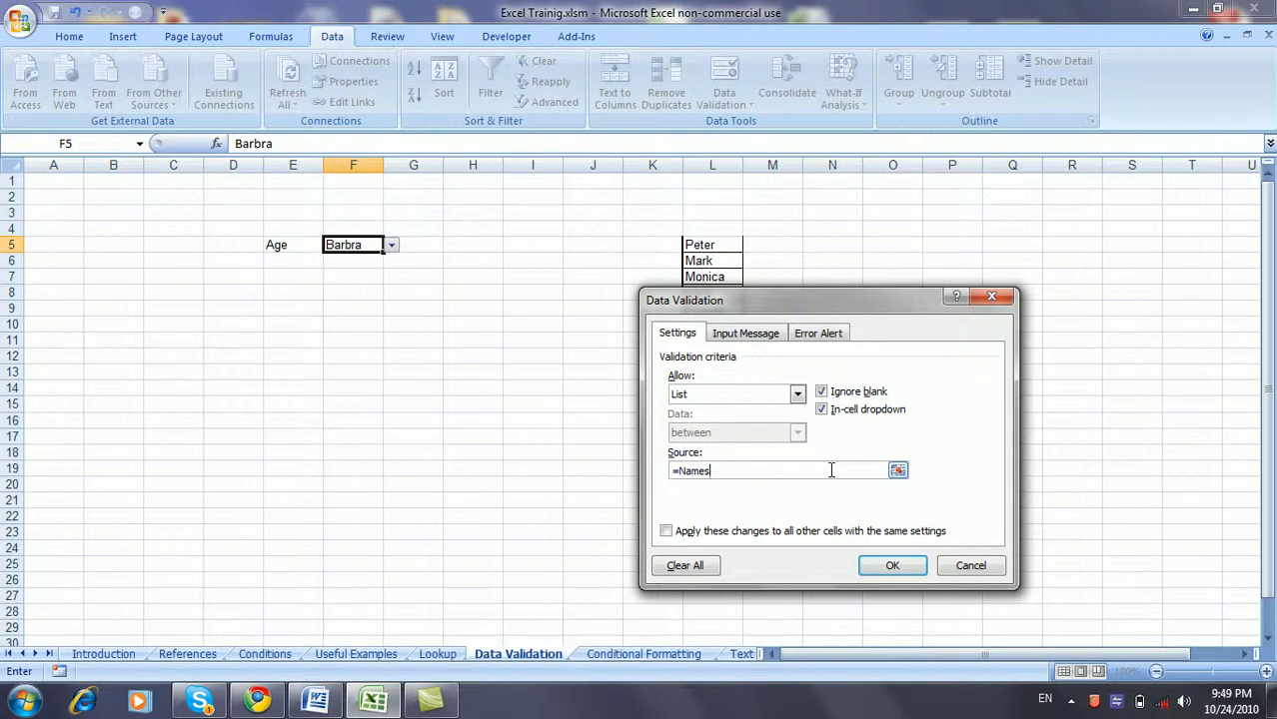
left_click(883, 566)
- Pick Sophie for F5 from its name dropdown, after briefly trying Barbra and Mark
left_click(600, 452)
left_click(368, 245)
left_click(392, 250)
left_click(374, 309)
left_click(391, 252)
scroll(391, 277, "up", 1)
left_click(344, 272)
left_click(391, 251)
left_click(366, 308)
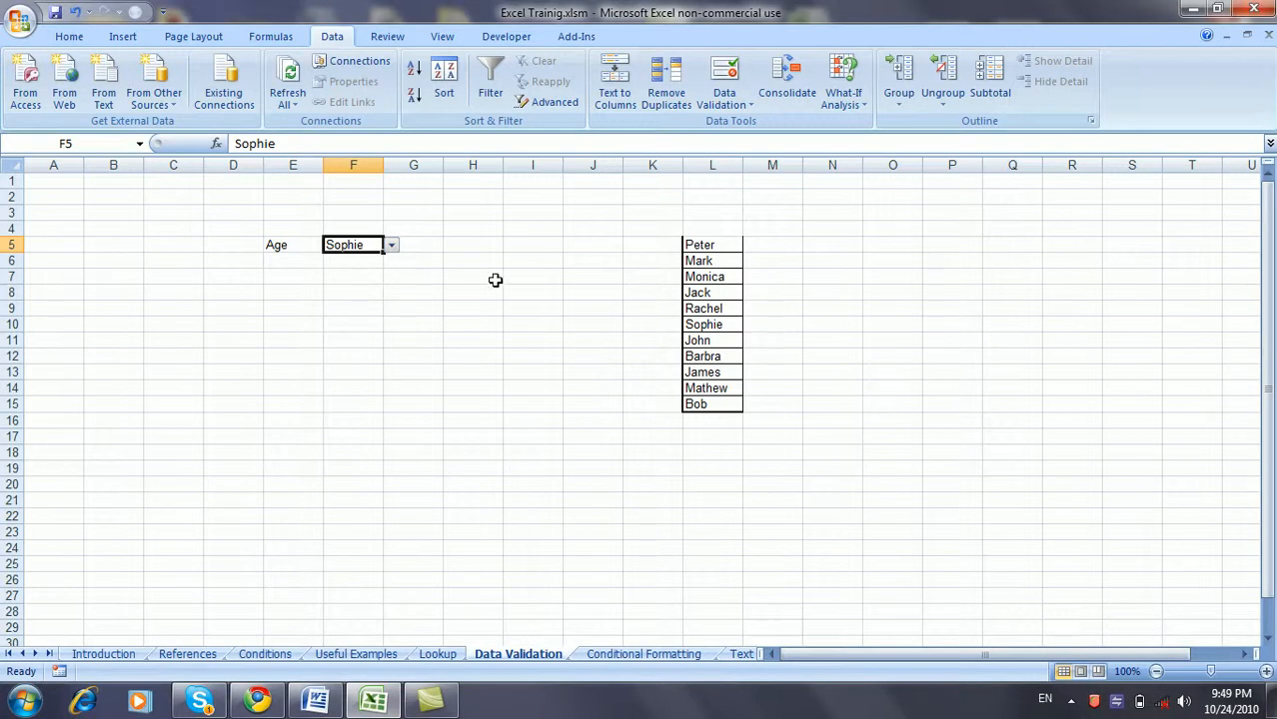
left_click(718, 244)
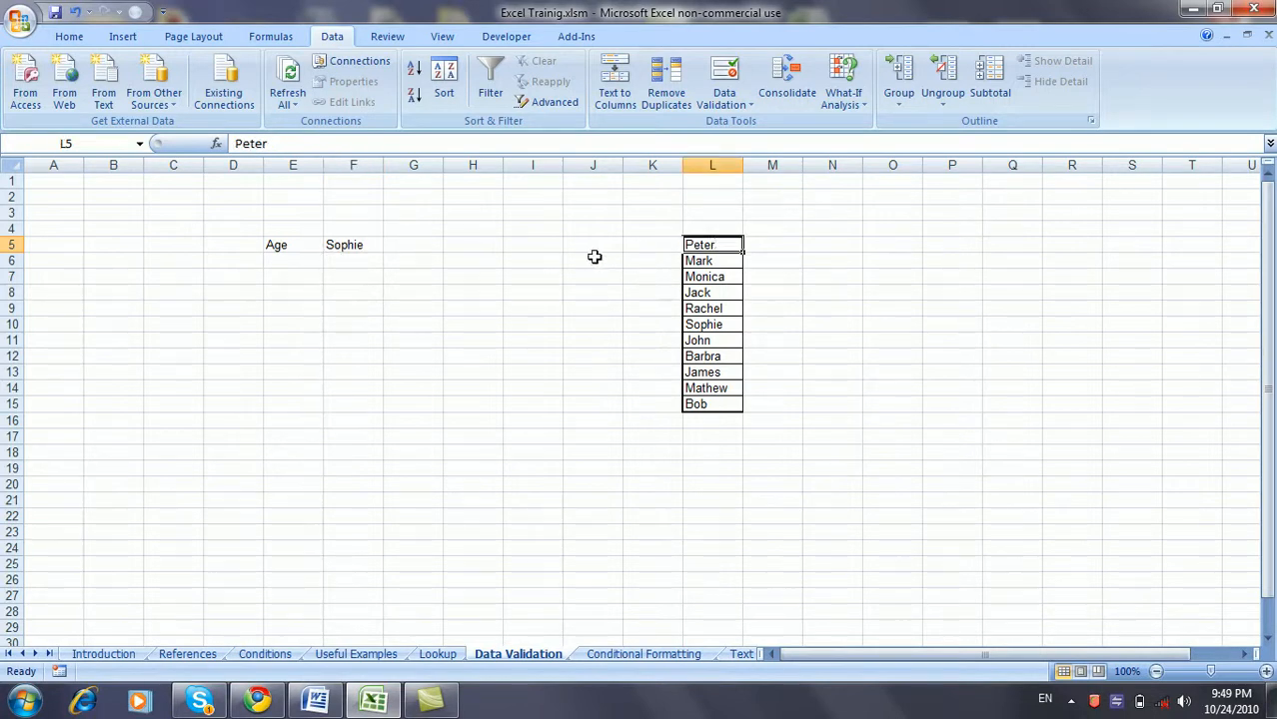
left_click(729, 92)
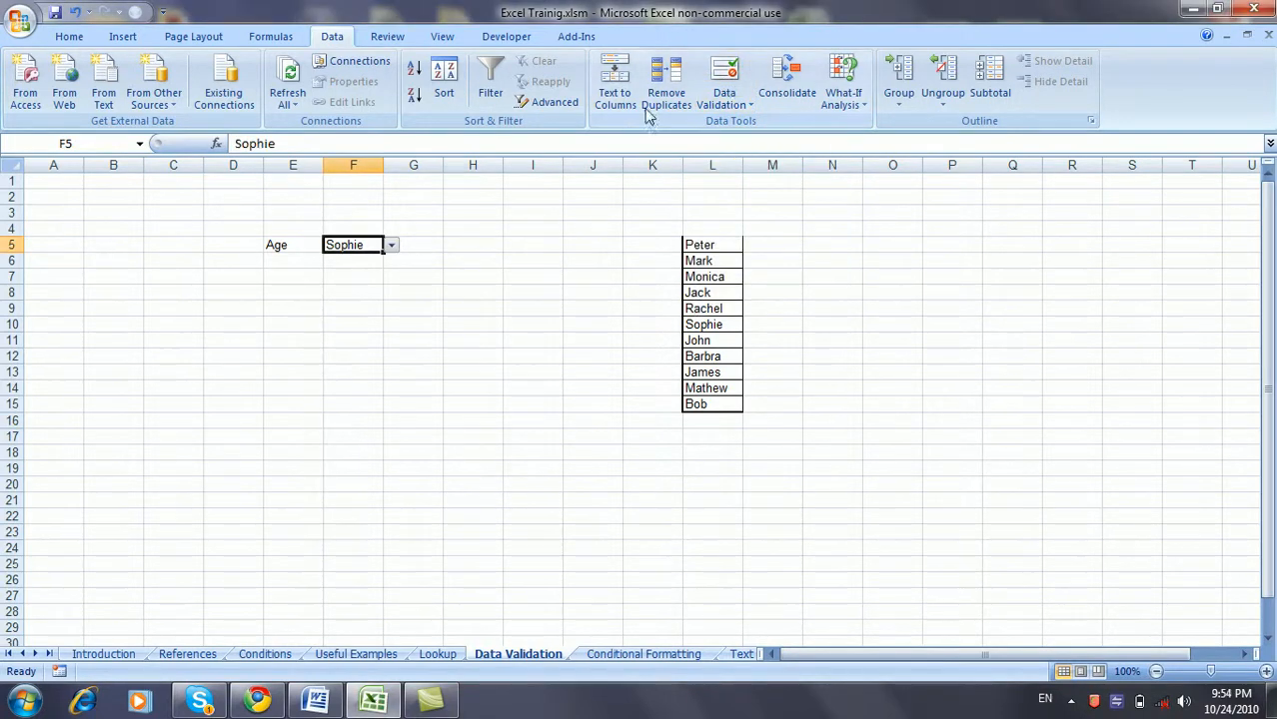
- Switch F5's validation to Text length between, with a minimum length of 3
left_click(727, 85)
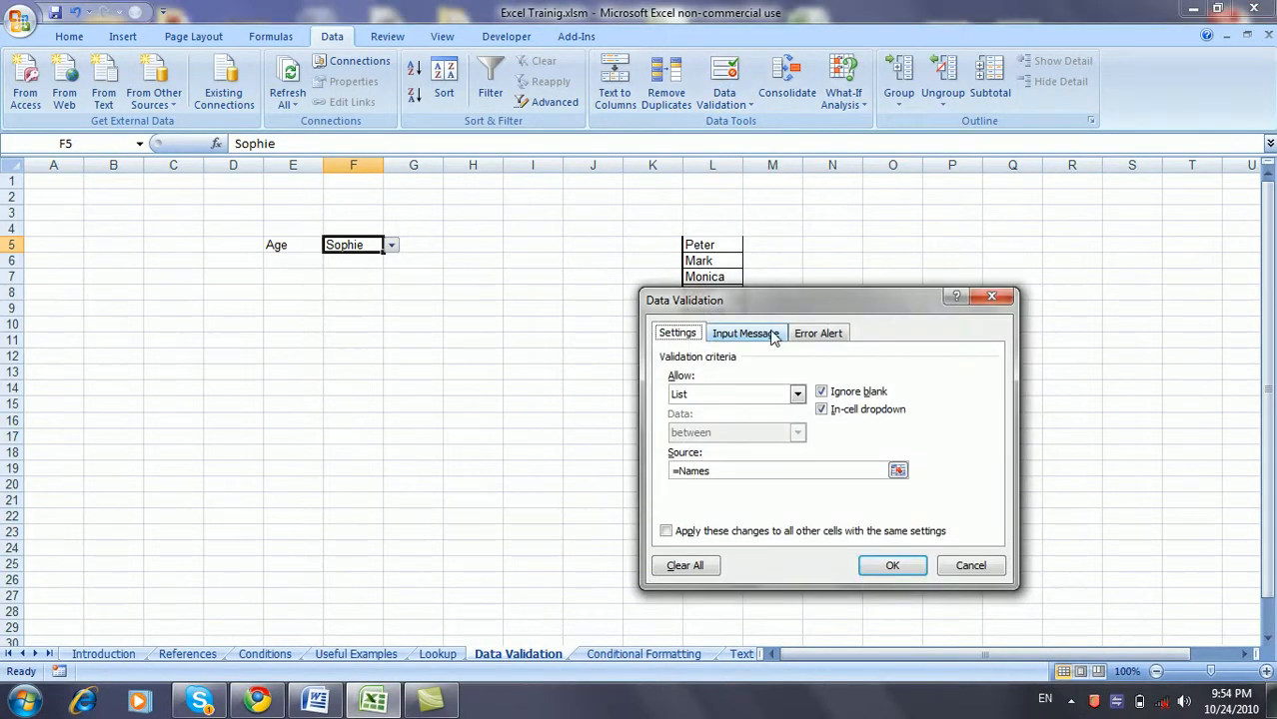
left_click(796, 395)
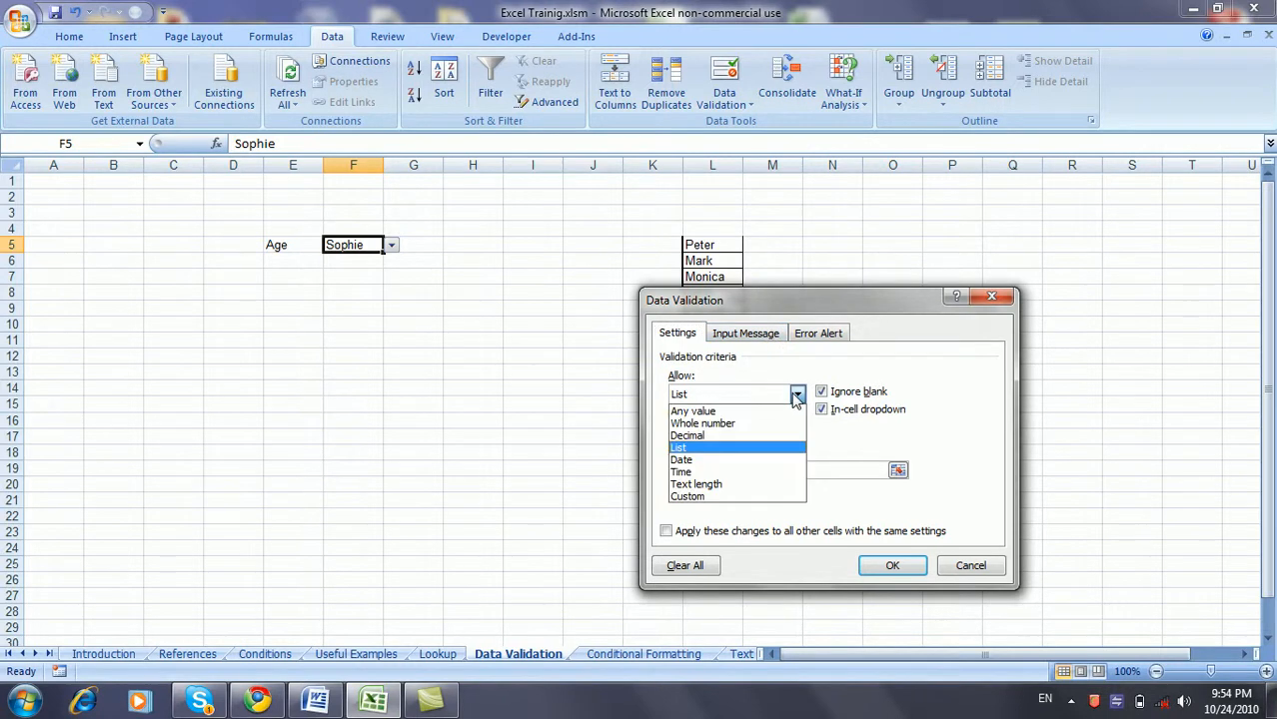
left_click(757, 485)
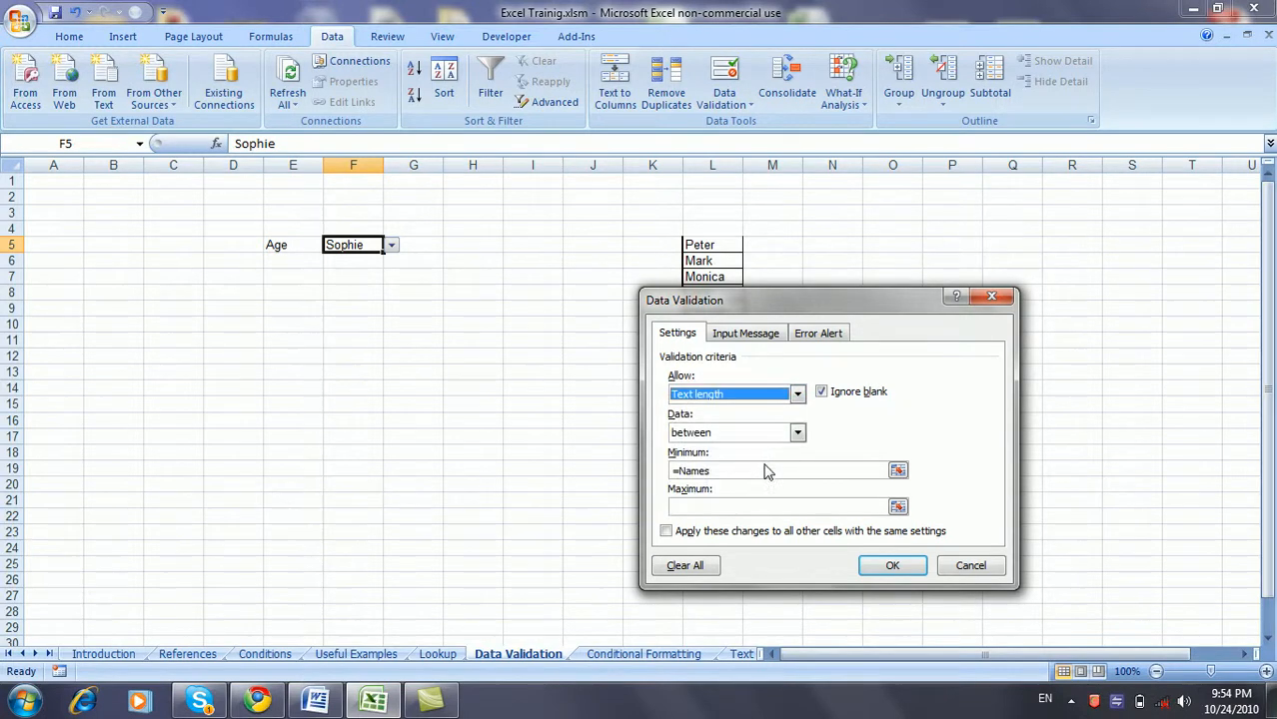
left_click(757, 473)
key("BackSpace")
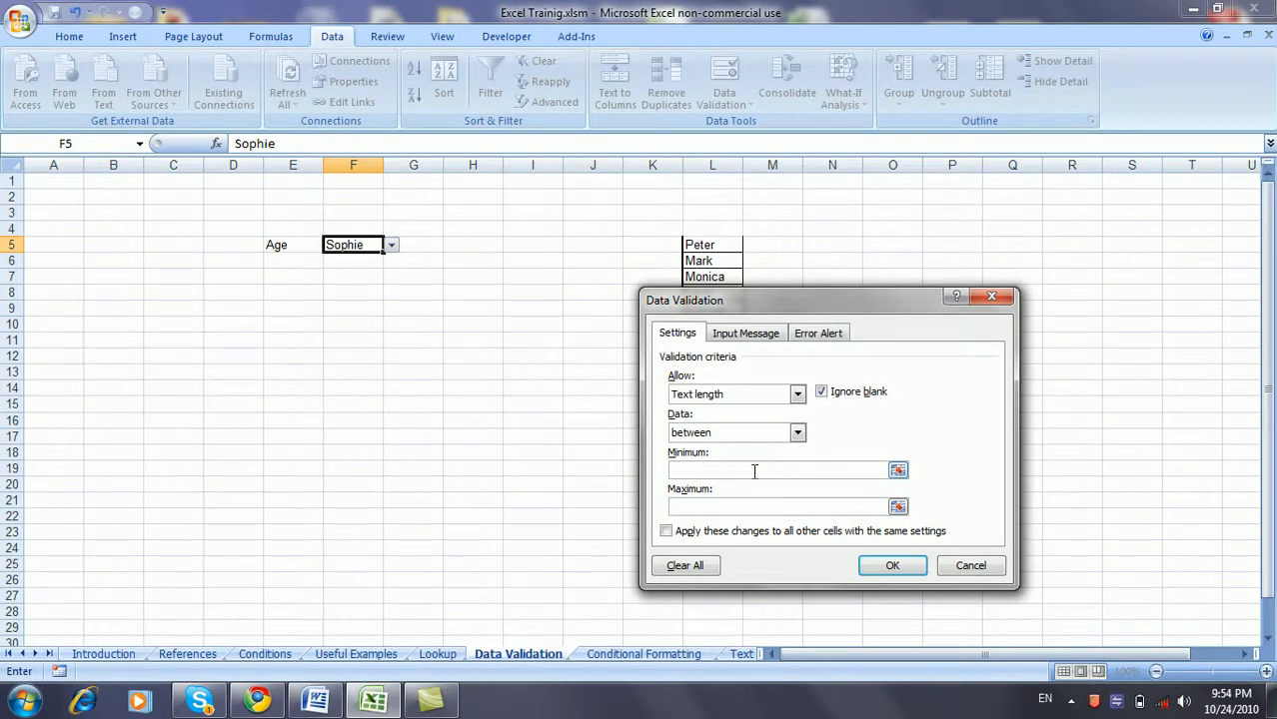
key("Tab")
- Apply a maximum length of 6, then confirm the two-letter 'as' is rejected
type("6")
left_click(890, 566)
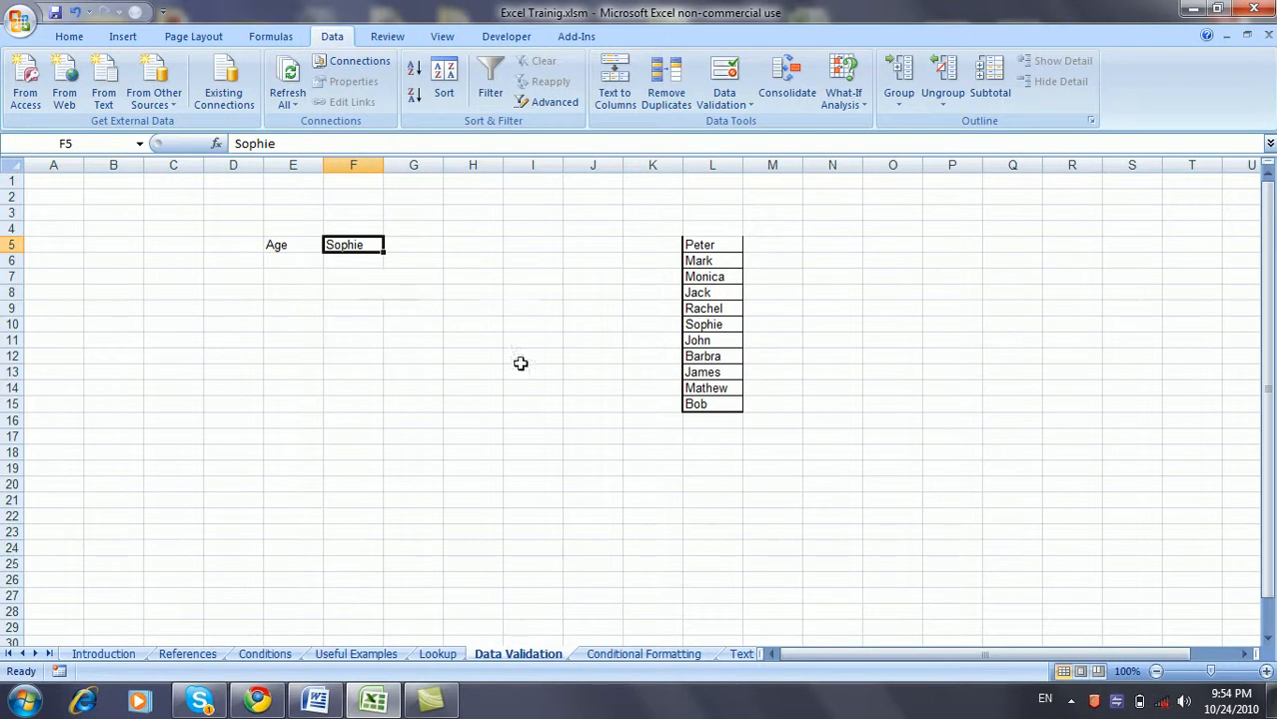
type("as")
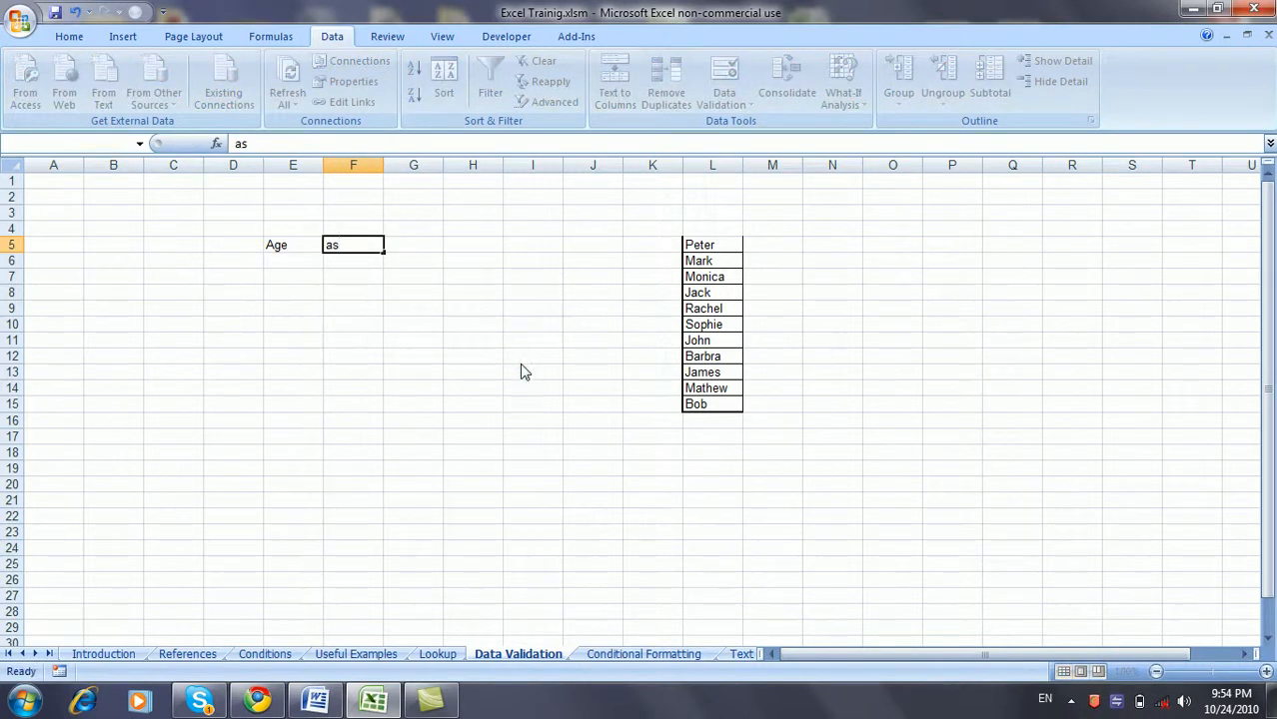
key("Return")
key("Escape")
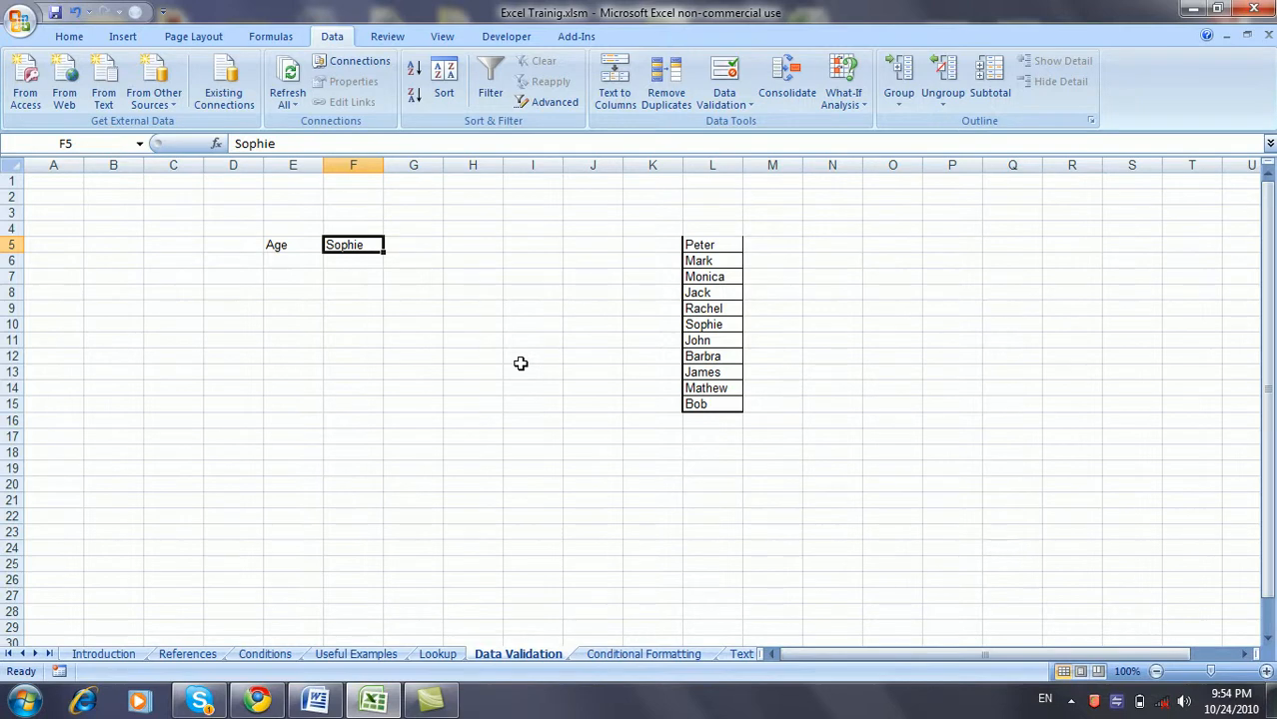
- Enter the four-letter text 'adsa' into F5 to check it is accepted
type("343")
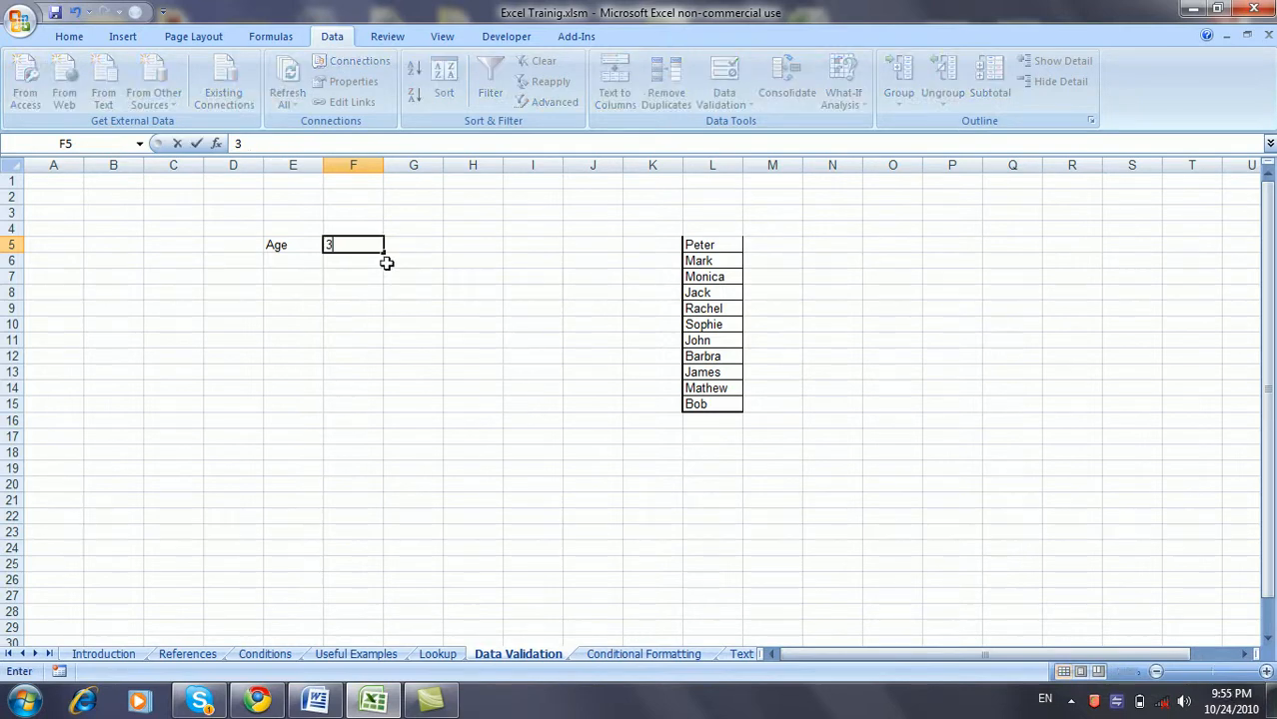
key("BackSpace")
key("BackSpace")
key("BackSpace")
type("adsadf")
key("BackSpace")
key("BackSpace")
key("Return")
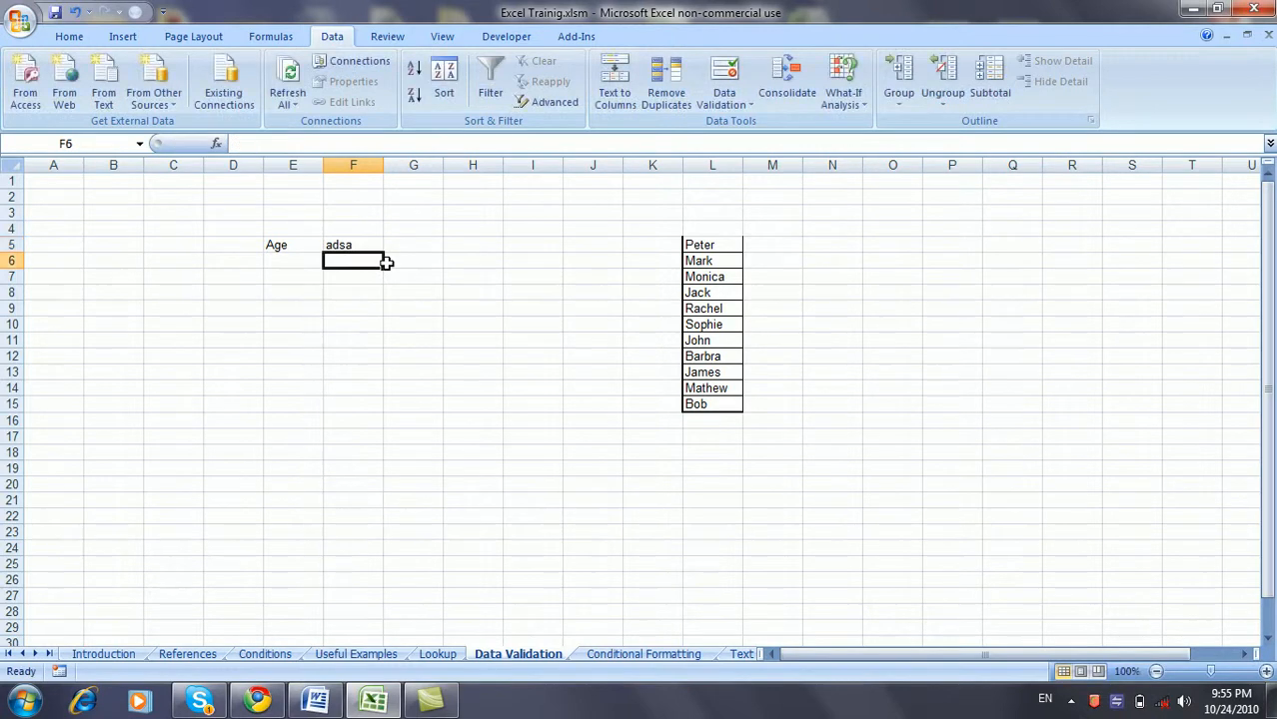
- Confirm the seven-letter 'asdaskd' is rejected, then pick Jack from F5's name dropdown
key("Up")
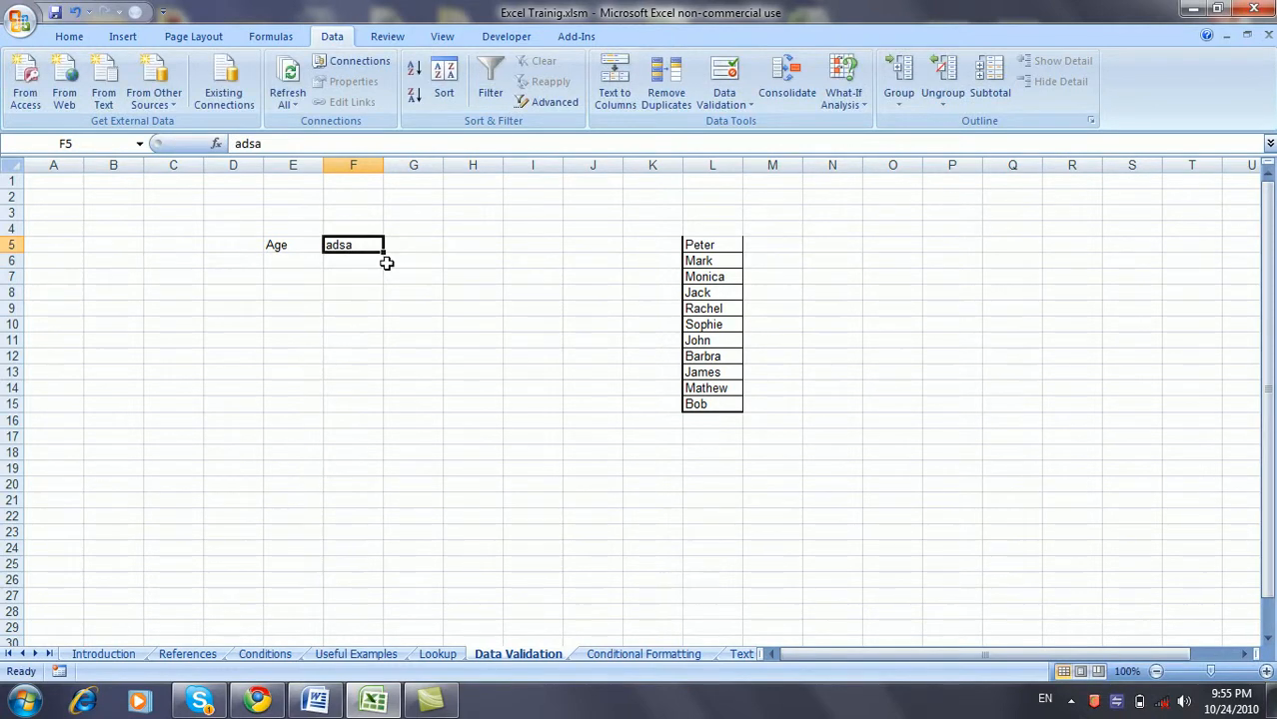
type("asdaskd")
key("Return")
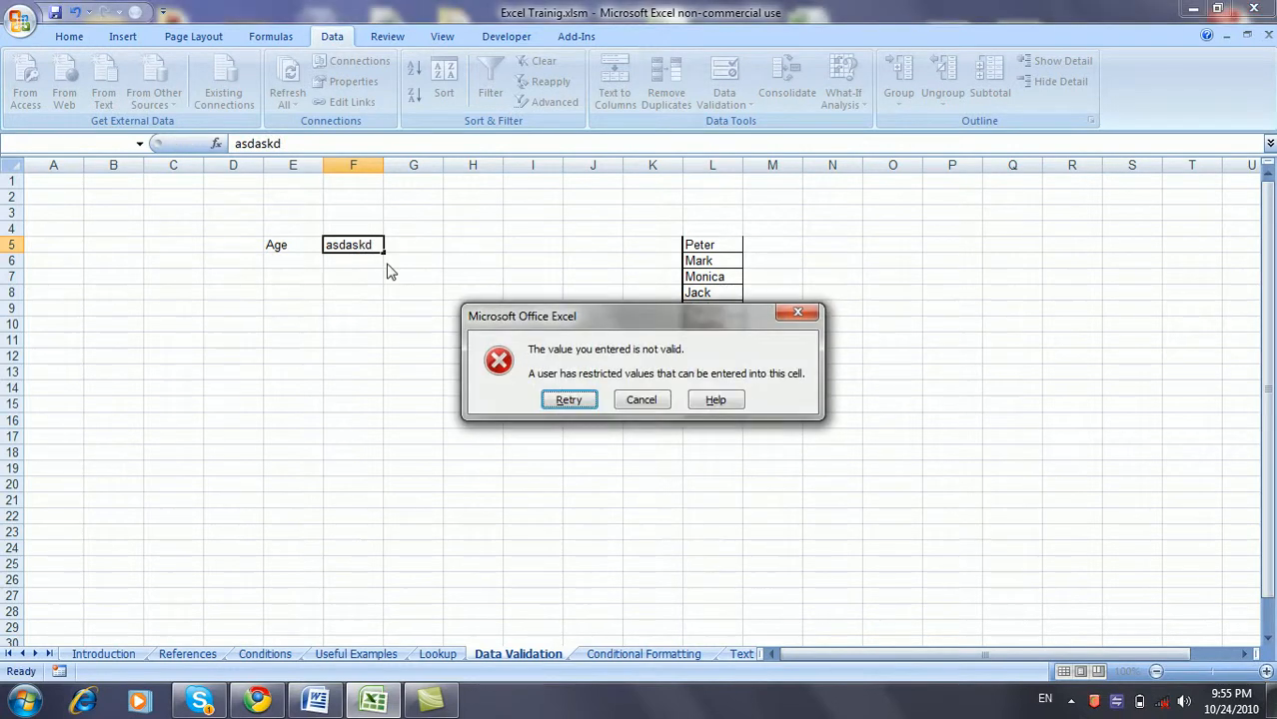
key("Escape")
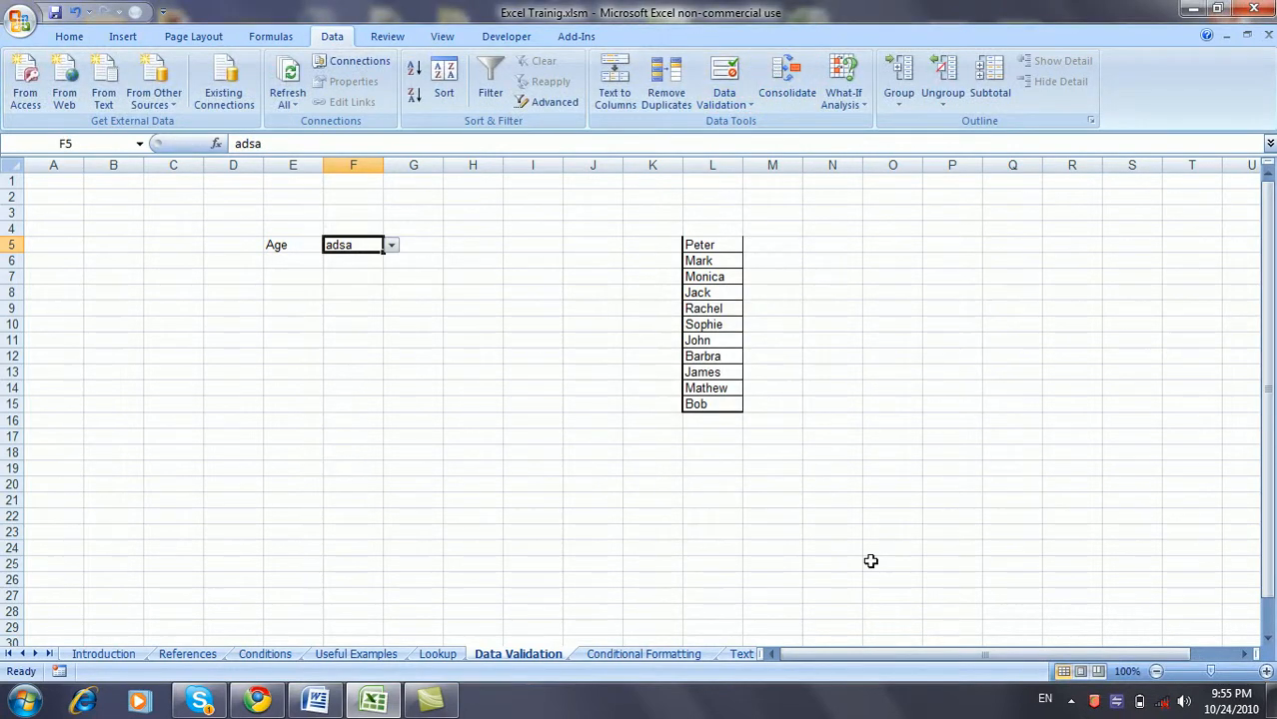
left_click(391, 246)
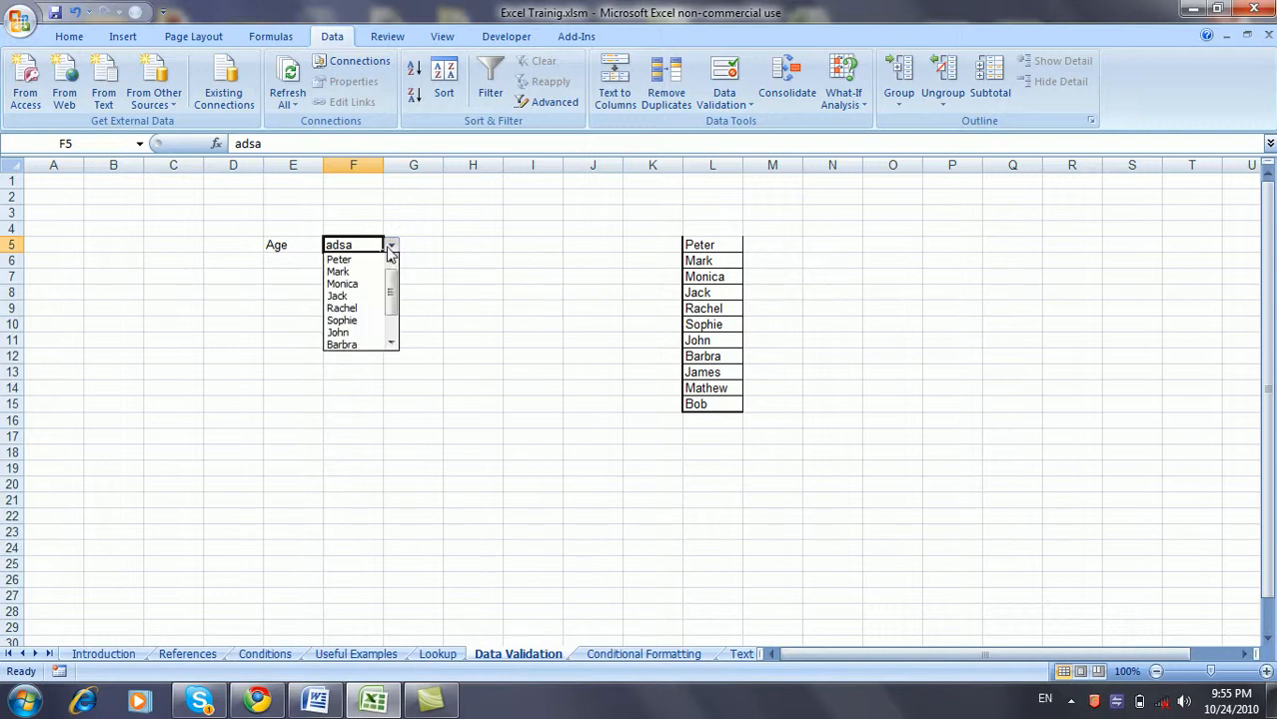
left_click(378, 296)
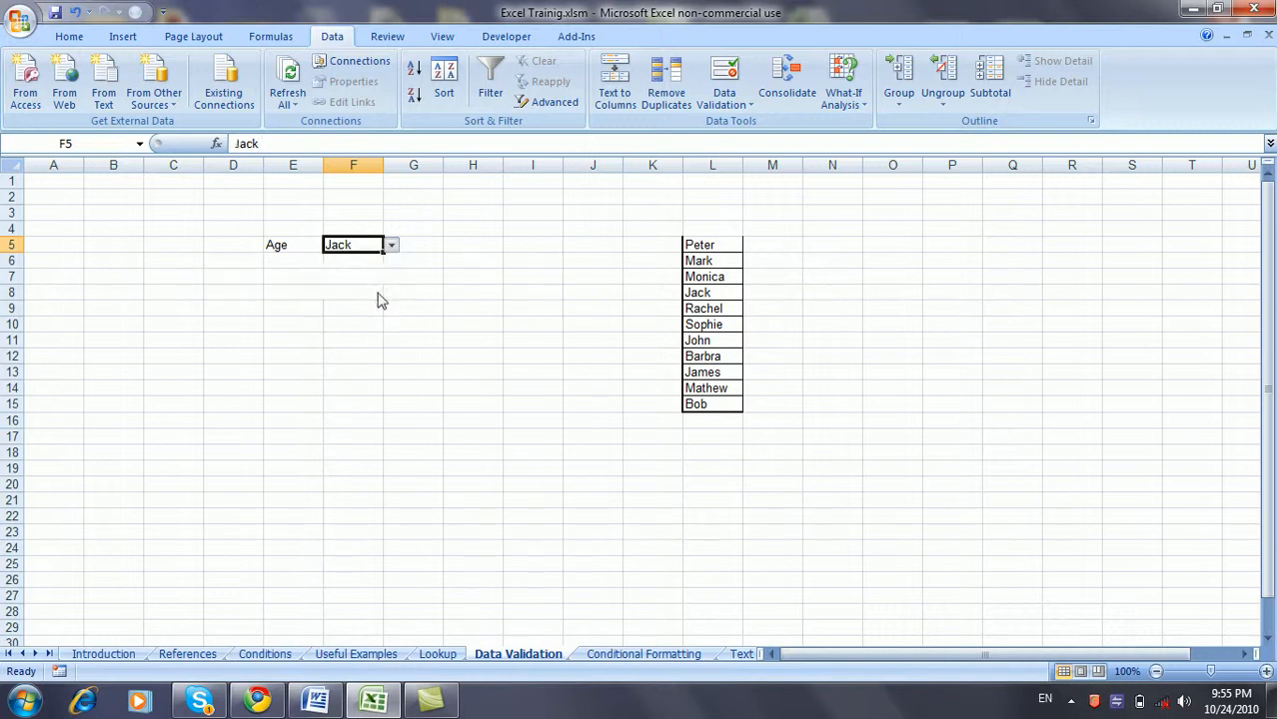
- Add F5's input message: title Employees, text 'Select the employee name from the list'
left_click(722, 84)
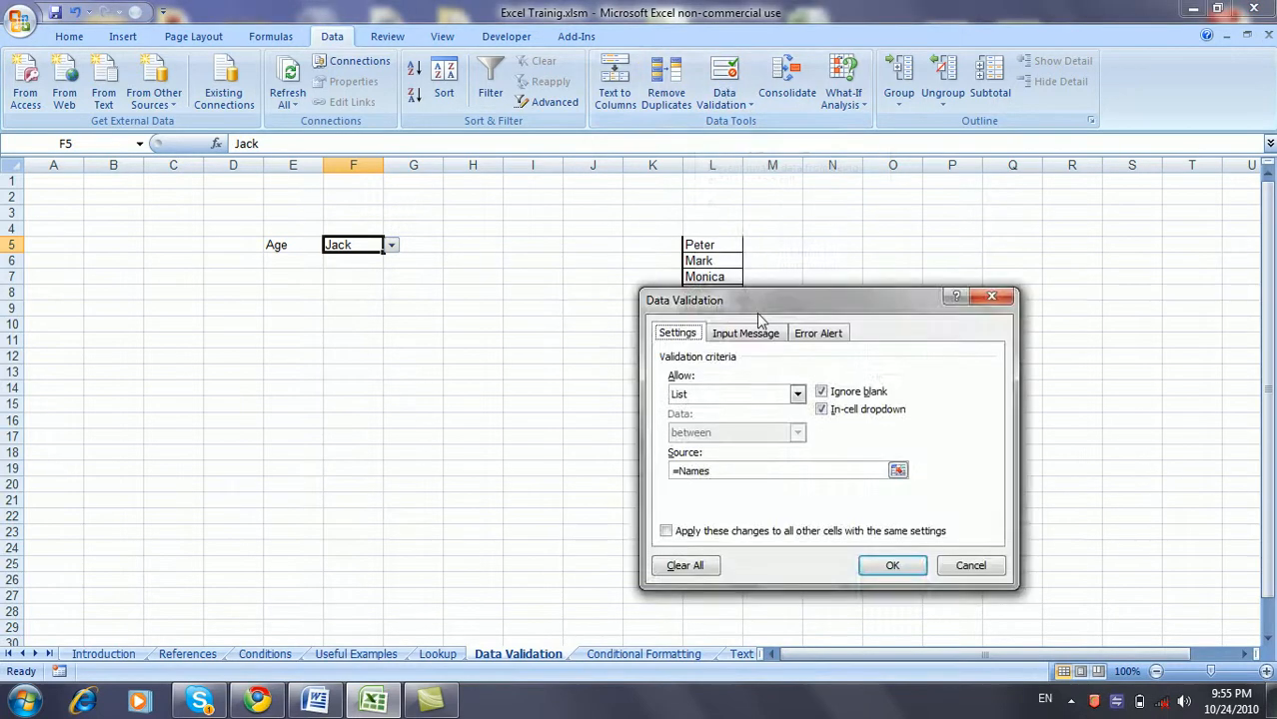
left_click(766, 338)
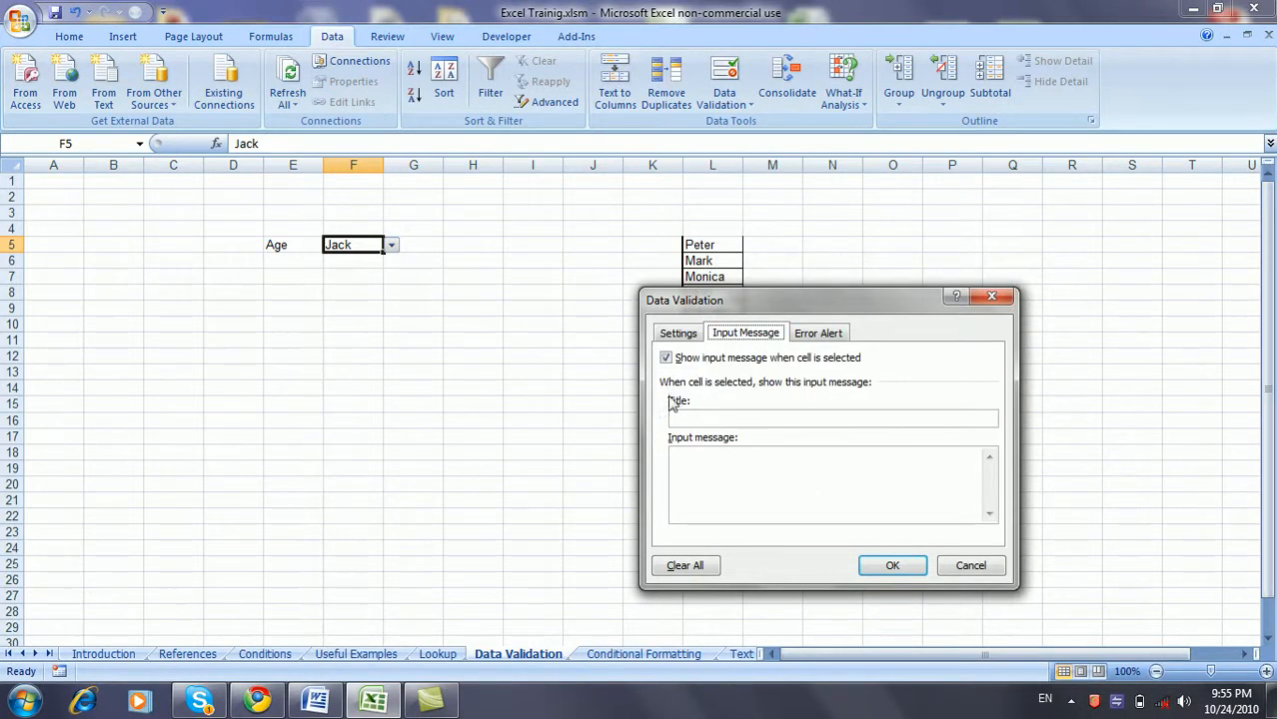
left_click(718, 418)
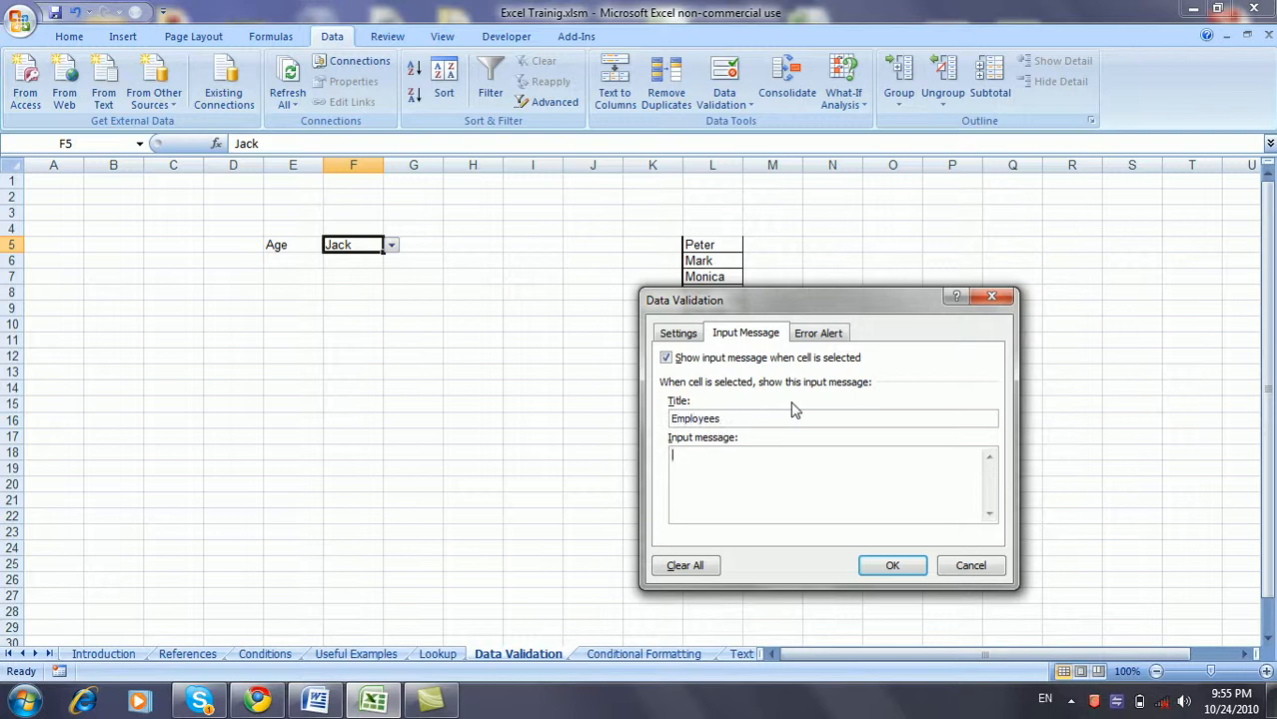
type("lect the employeee")
type("the li")
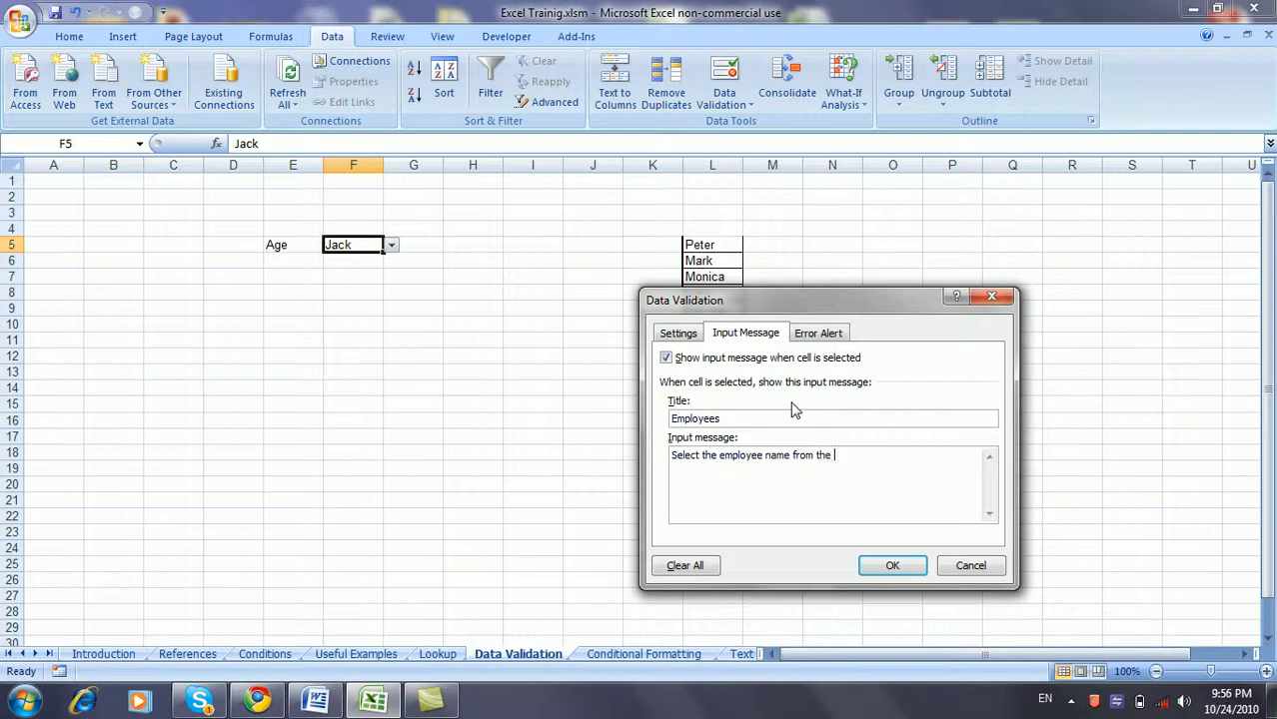
key("BackSpace")
key("BackSpace")
type("list")
left_click(892, 566)
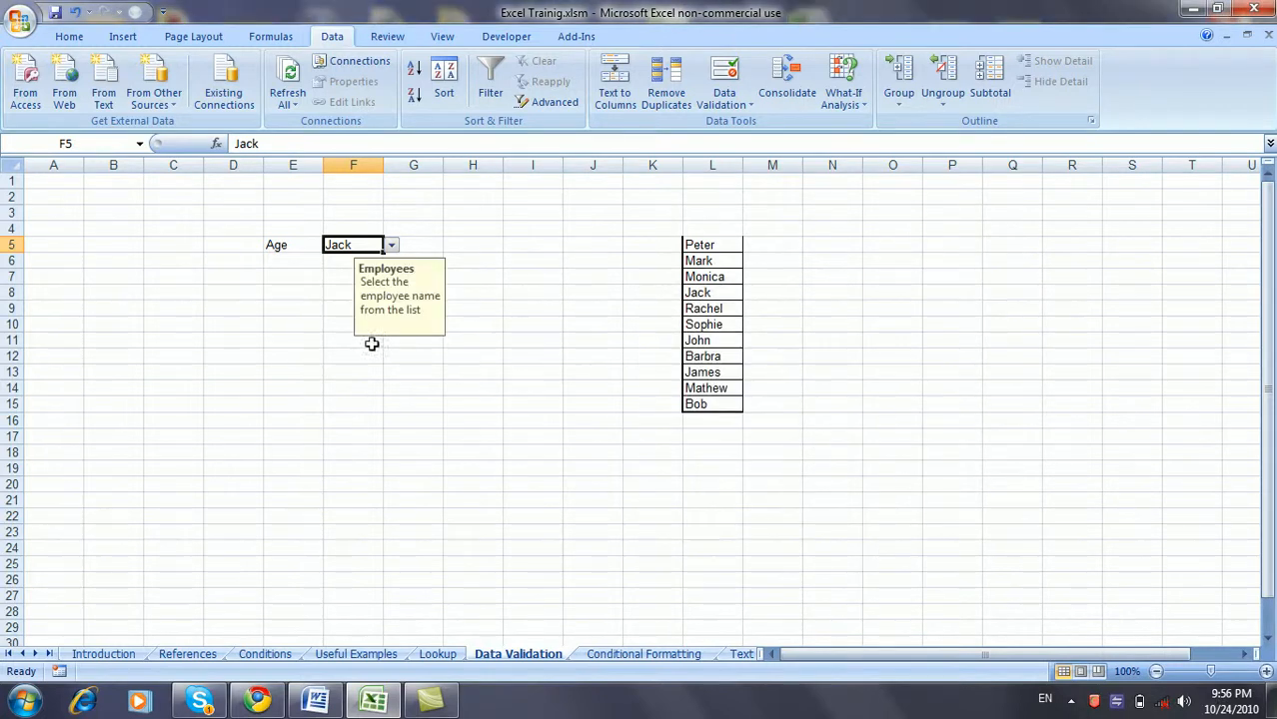
left_click(310, 321)
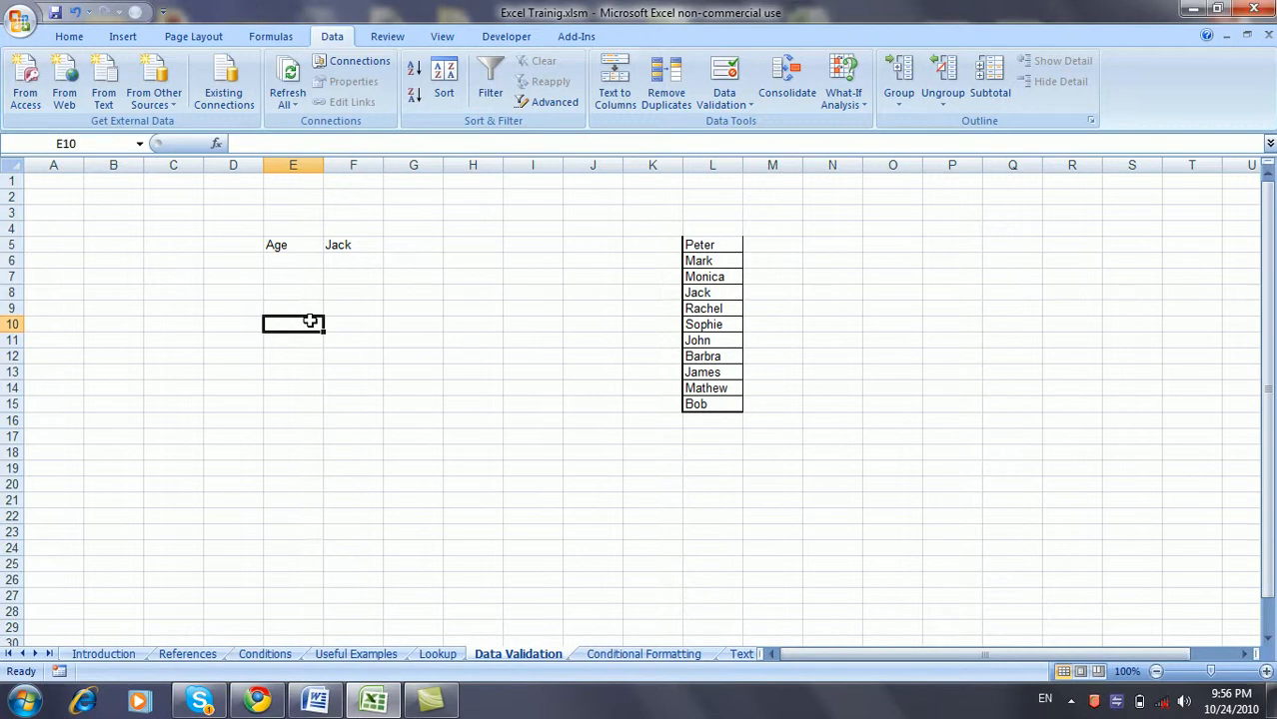
- Try the Warning and Information error alert styles for F5, keeping Stop
left_click(354, 243)
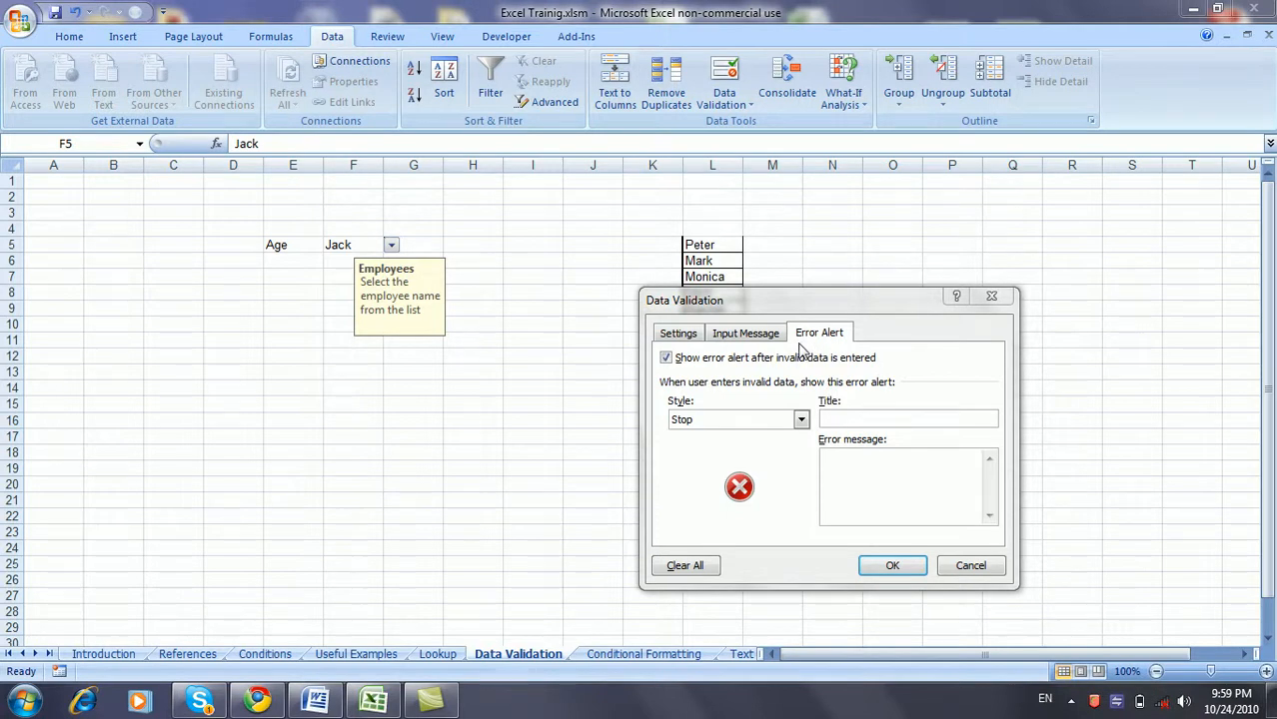
left_click(802, 421)
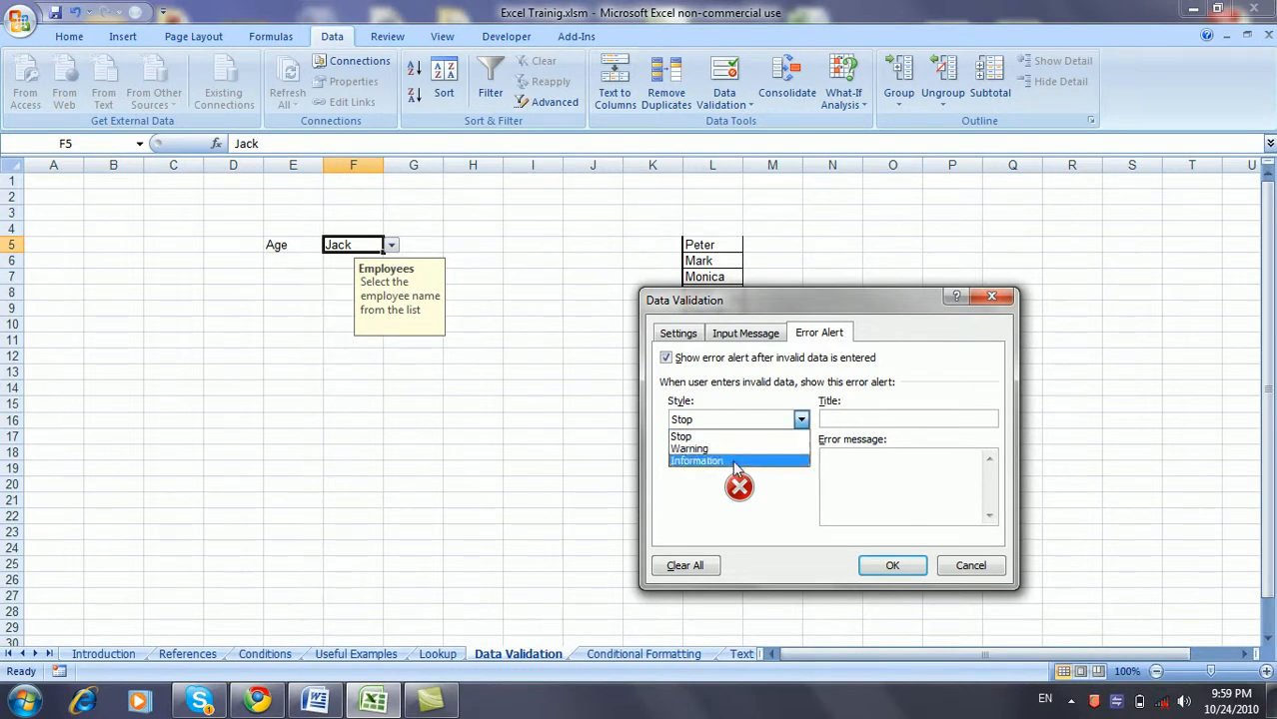
left_click(734, 449)
left_click(801, 420)
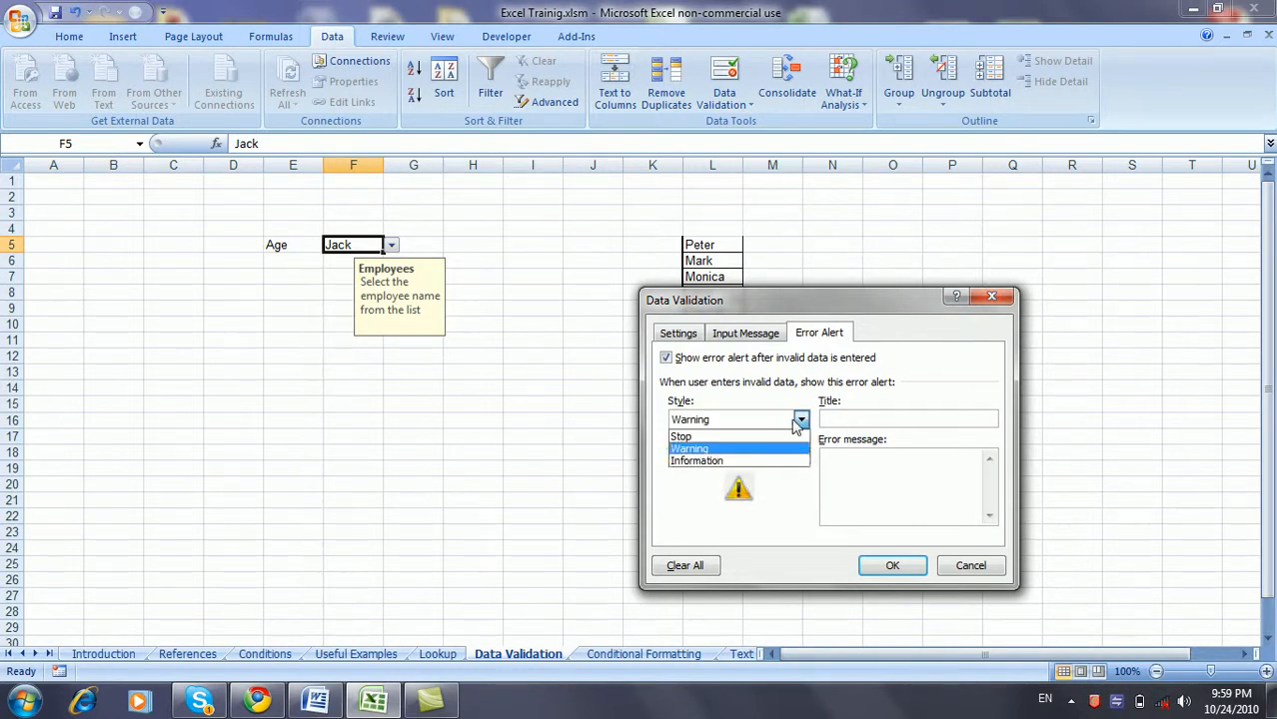
left_click(777, 468)
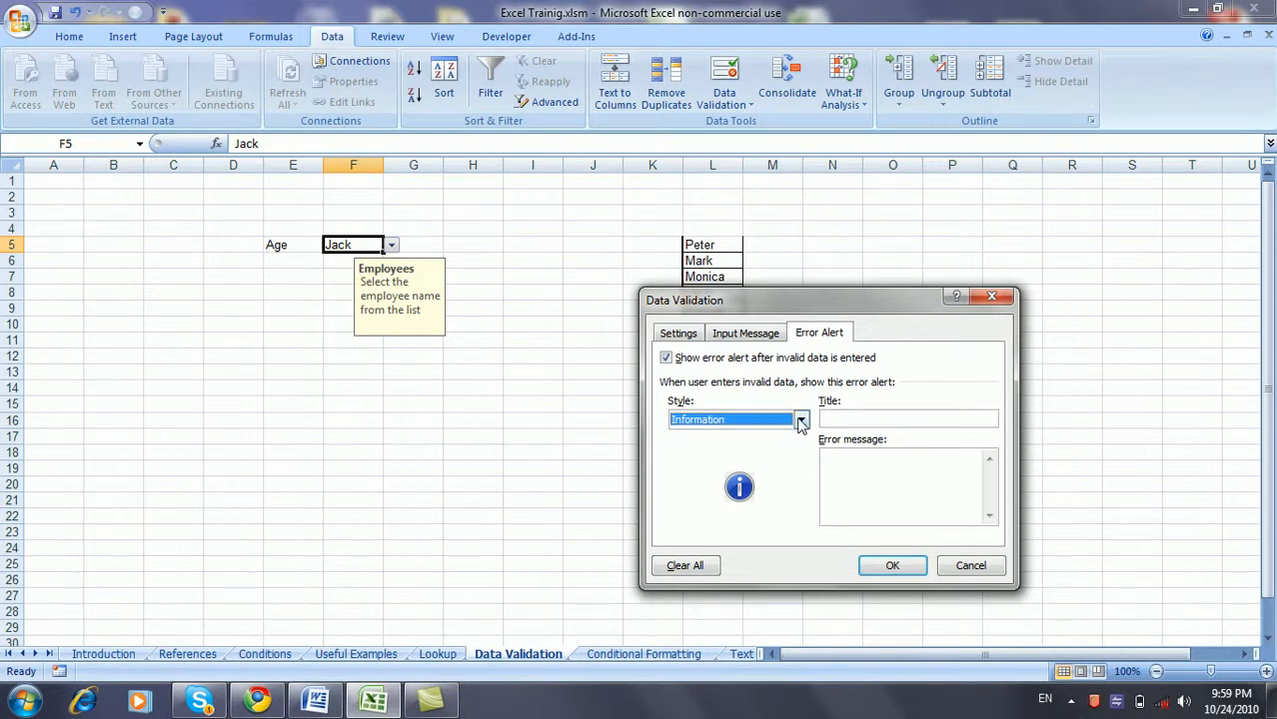
left_click(801, 420)
left_click(788, 433)
- Set the error alert title 'Invalid Entry' and message 'Select a name from the list only!!'
left_click(845, 418)
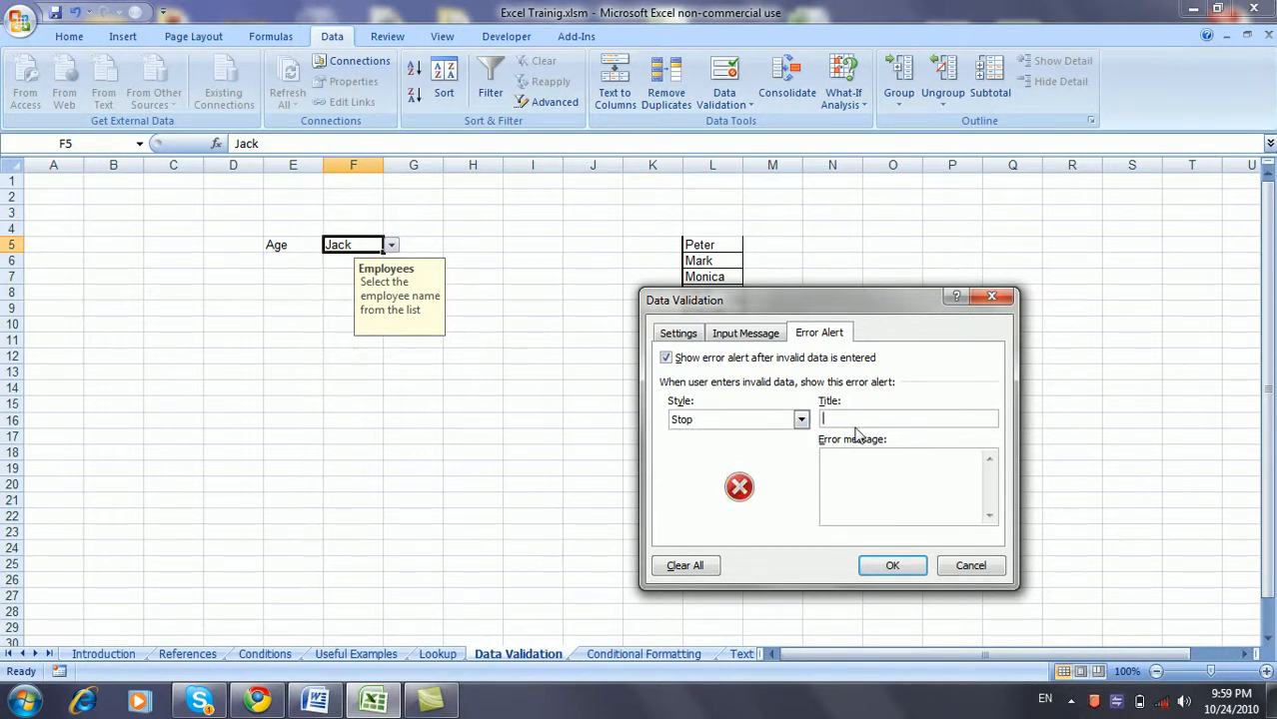
type("Invalid Entry")
key("Tab")
type("Sele")
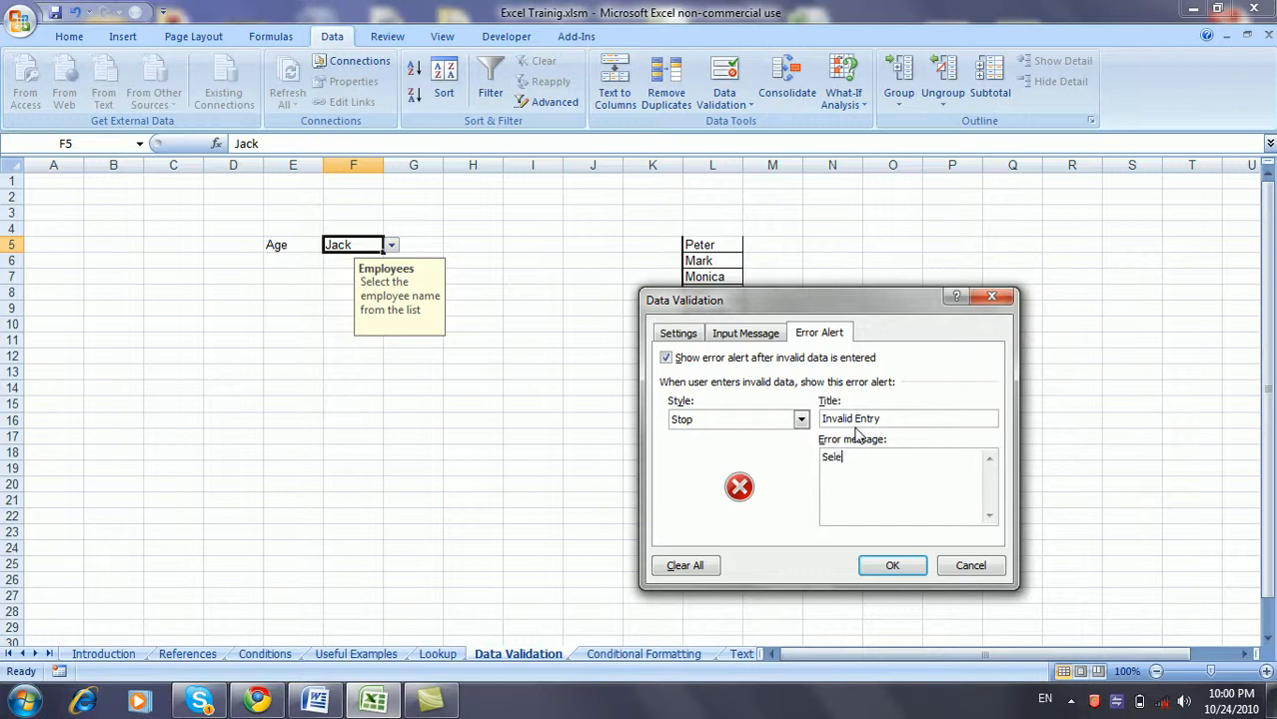
type("ct a name from the list only!")
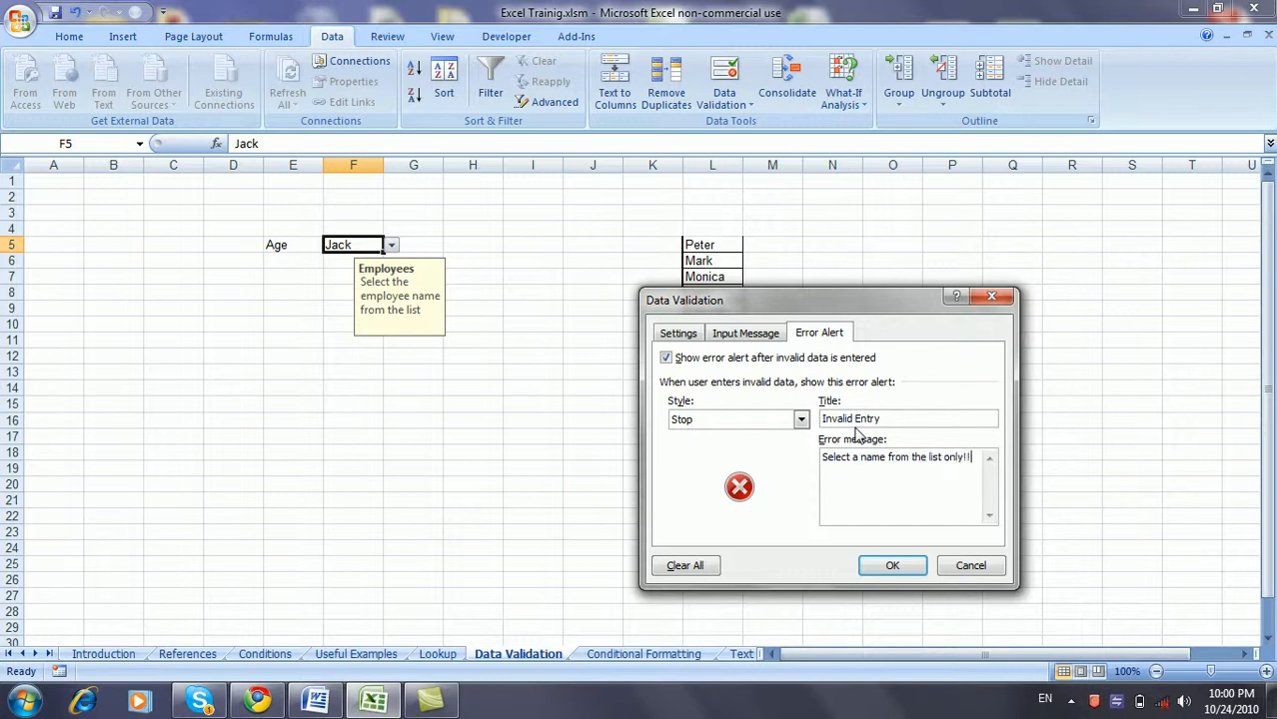
type("!")
left_click(880, 565)
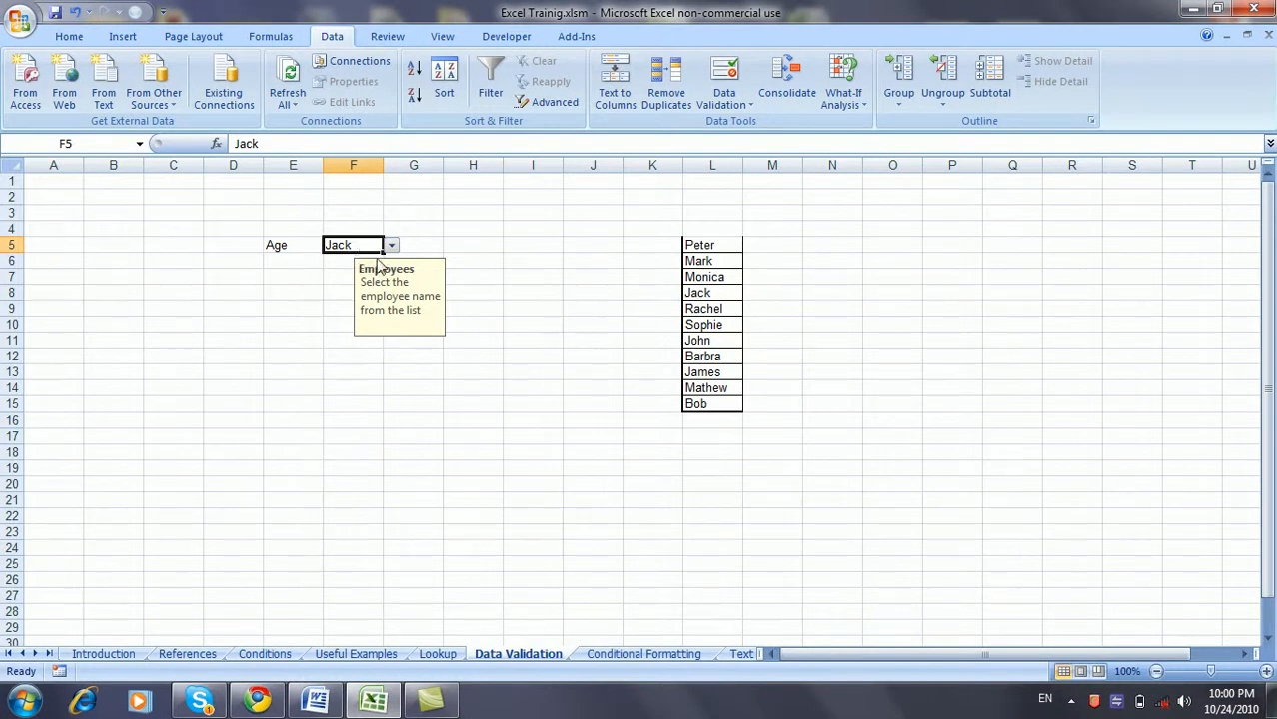
- Enter a name not on the list into F5, retry, then cancel so Jack remains
type("hA")
key("BackSpace")
key("BackSpace")
type("Ahmed")
key("Return")
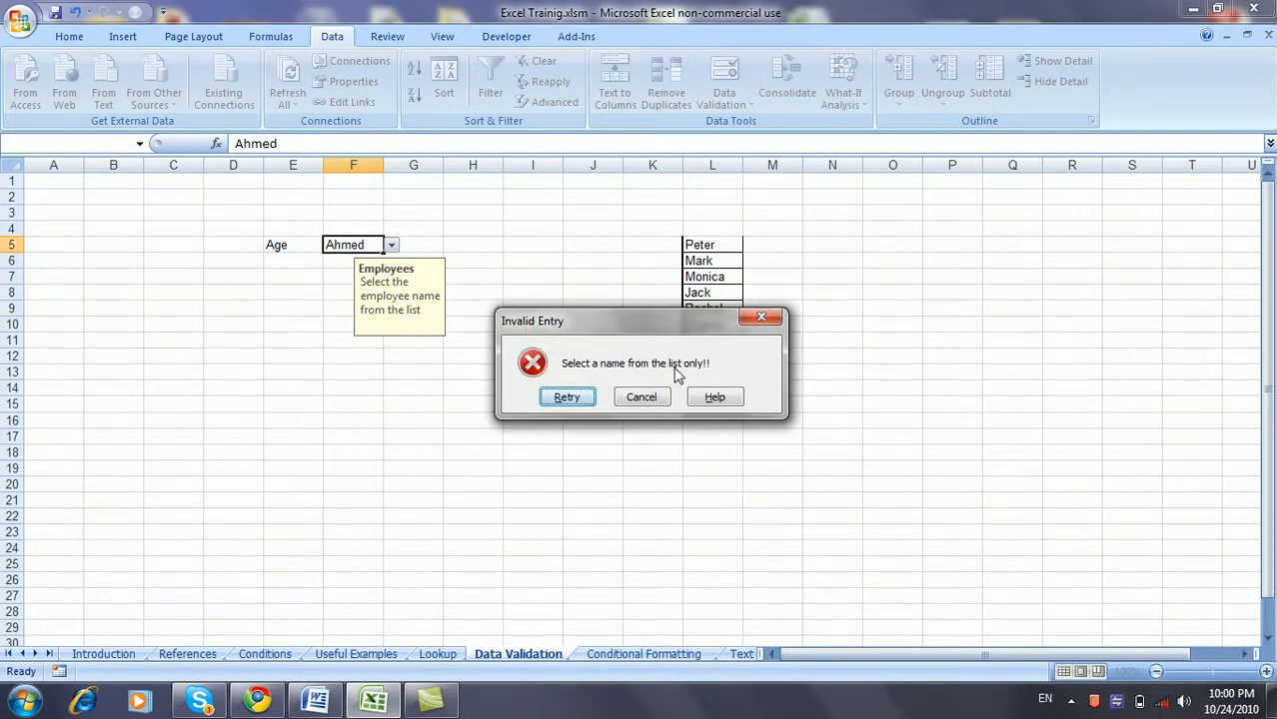
left_click(587, 397)
key("Return")
left_click(644, 397)
- Reselect F5 to display its Employees input message
left_click(400, 244)
left_click(347, 245)
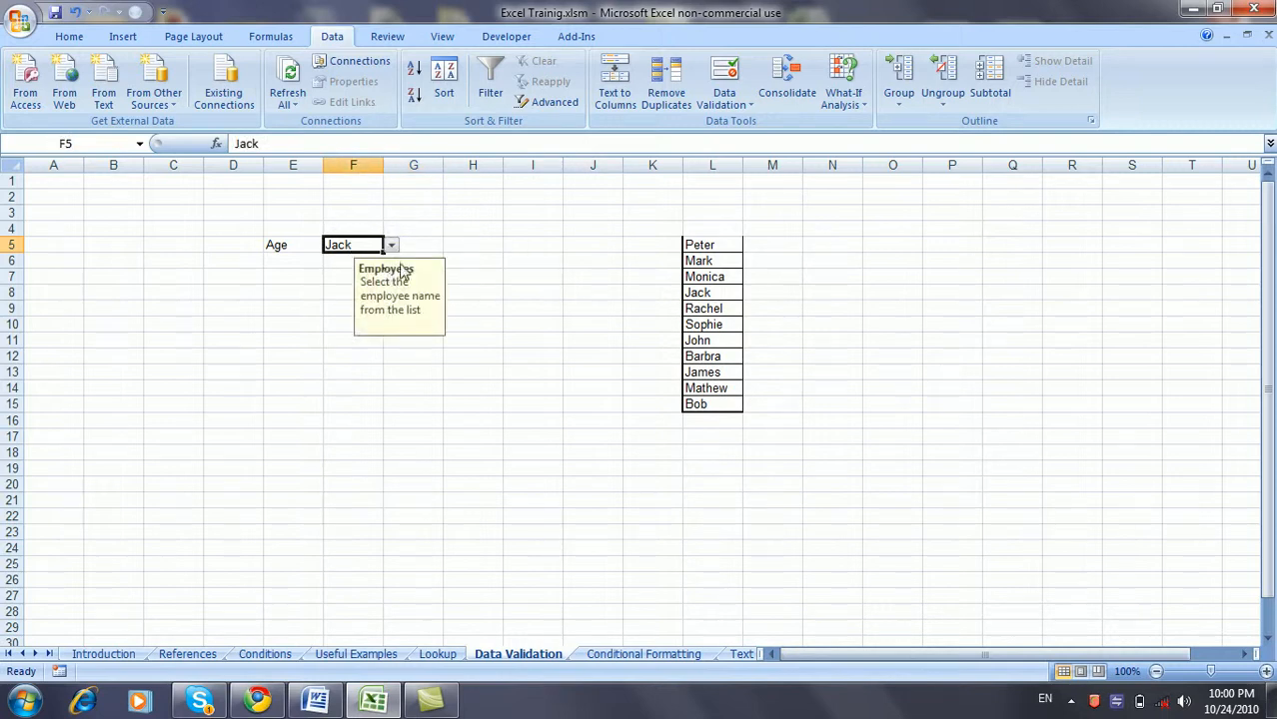
left_click(739, 96)
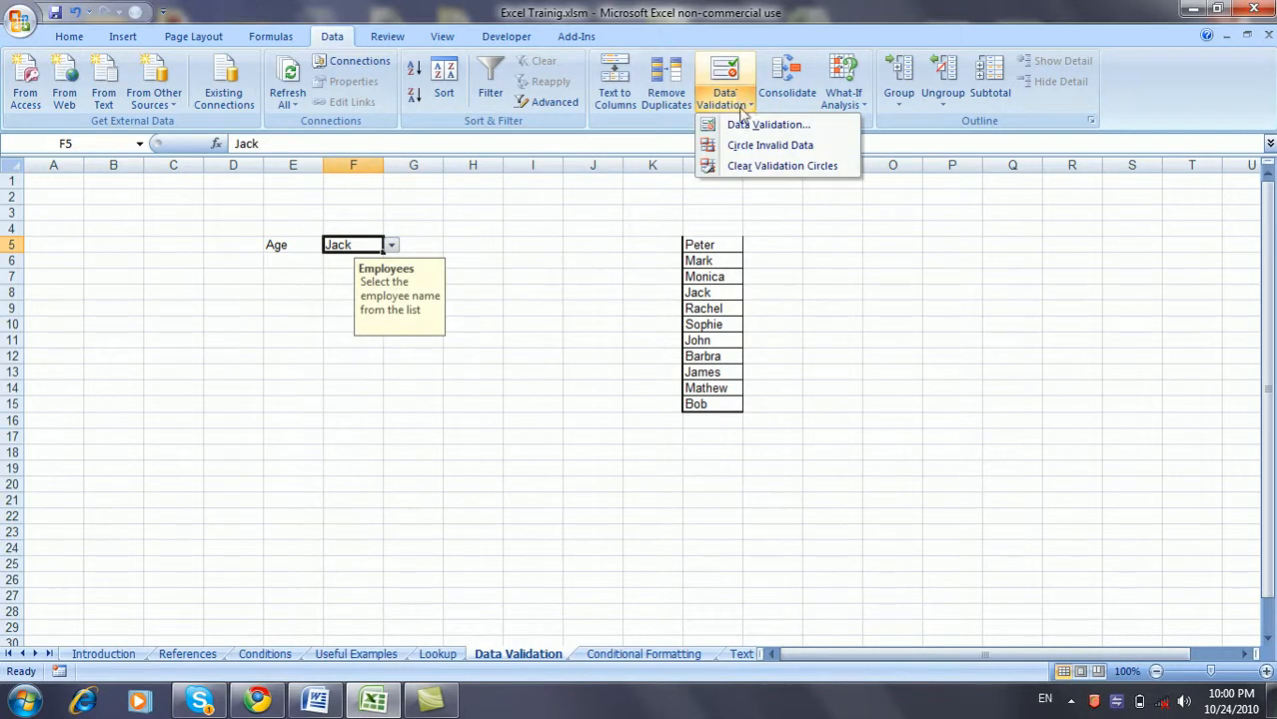
left_click(760, 125)
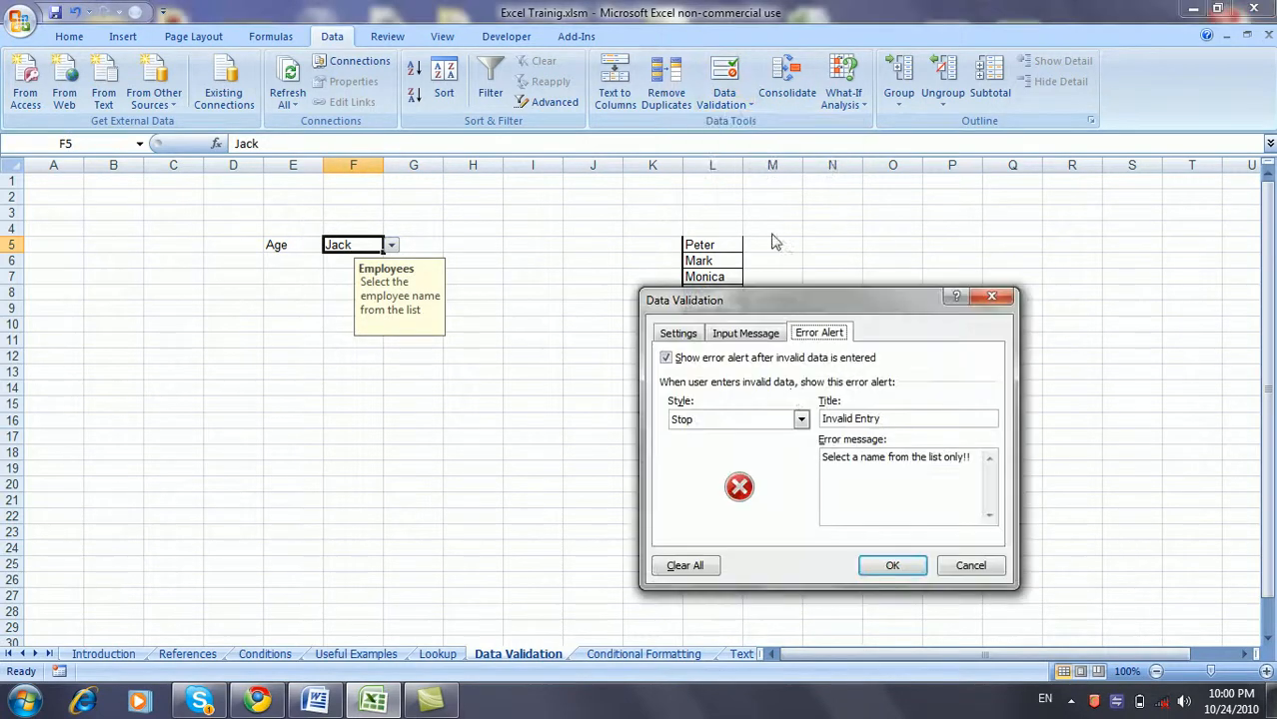
left_click(769, 335)
left_click(811, 333)
left_click(696, 335)
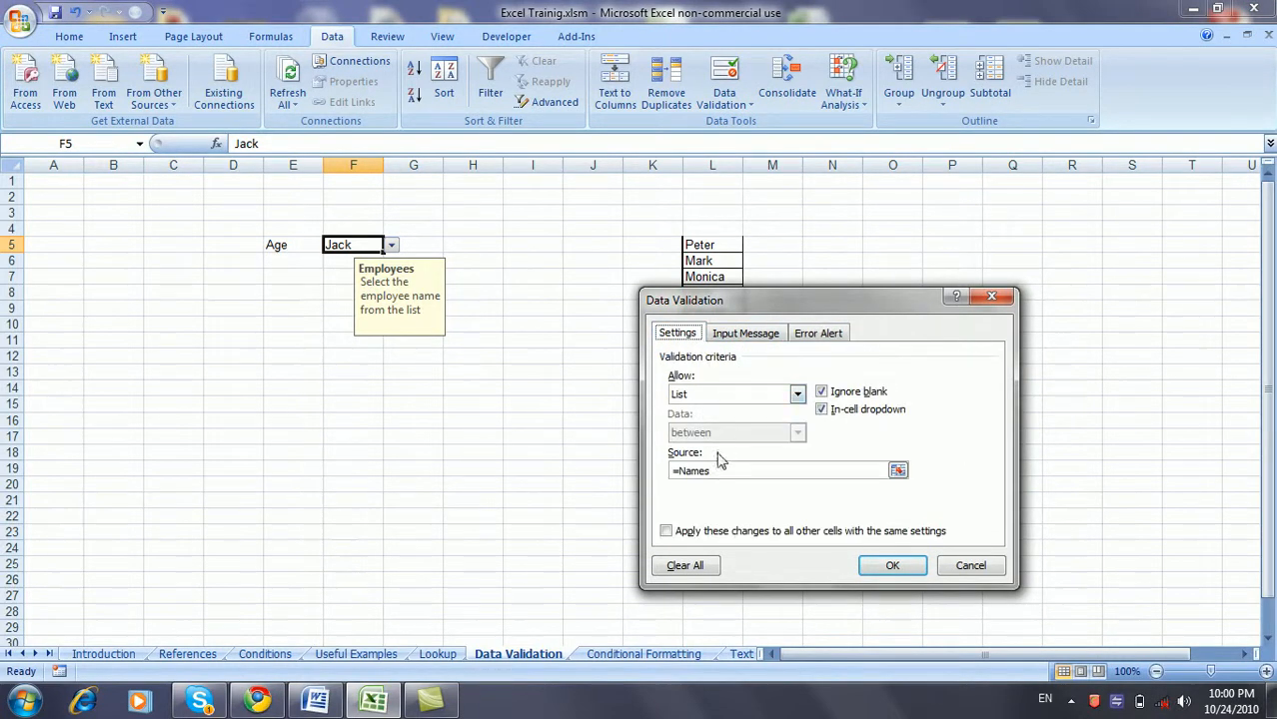
left_click(868, 565)
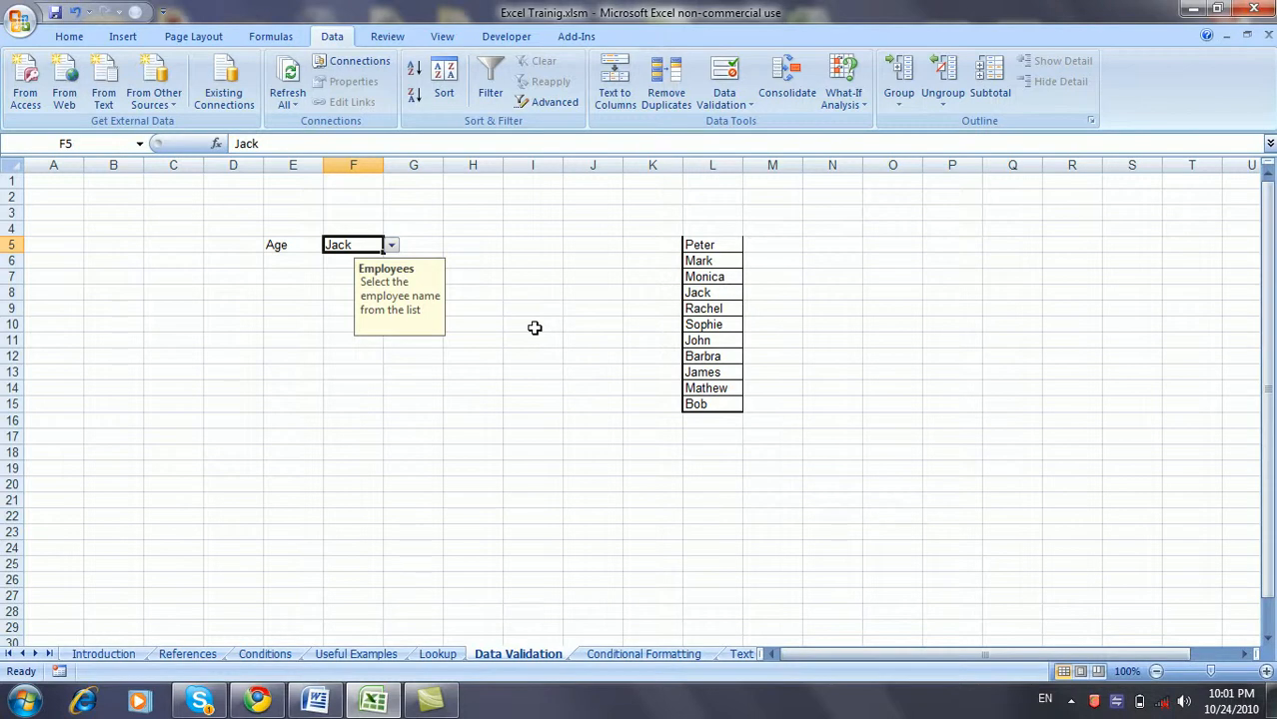
- Enter an e-mail address in D16 so Excel converts it into a hyperlink
left_click(218, 418)
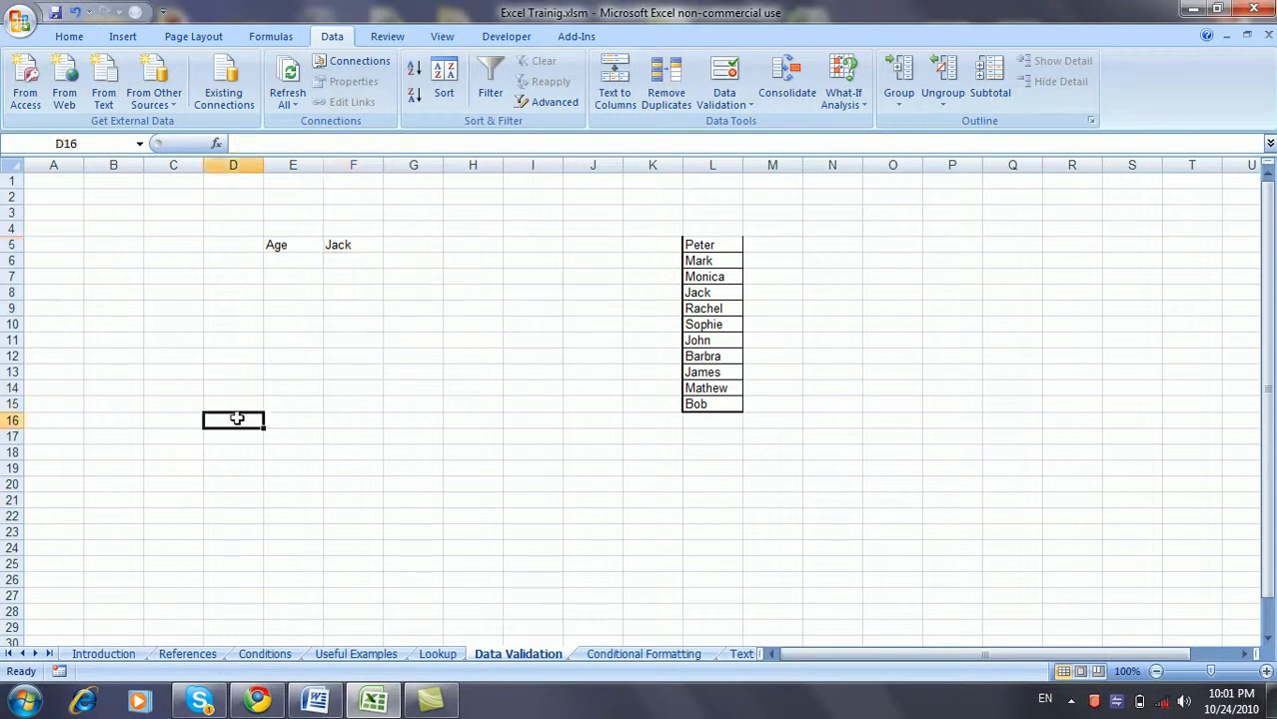
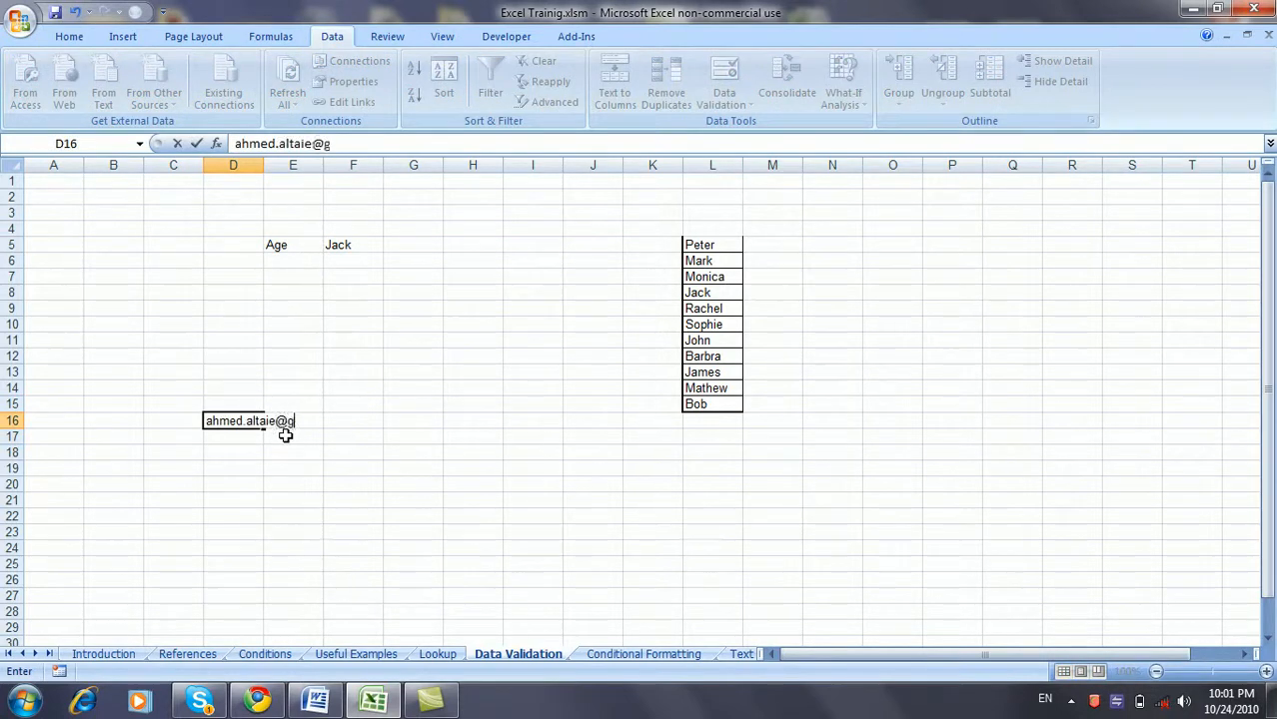
key("Return")
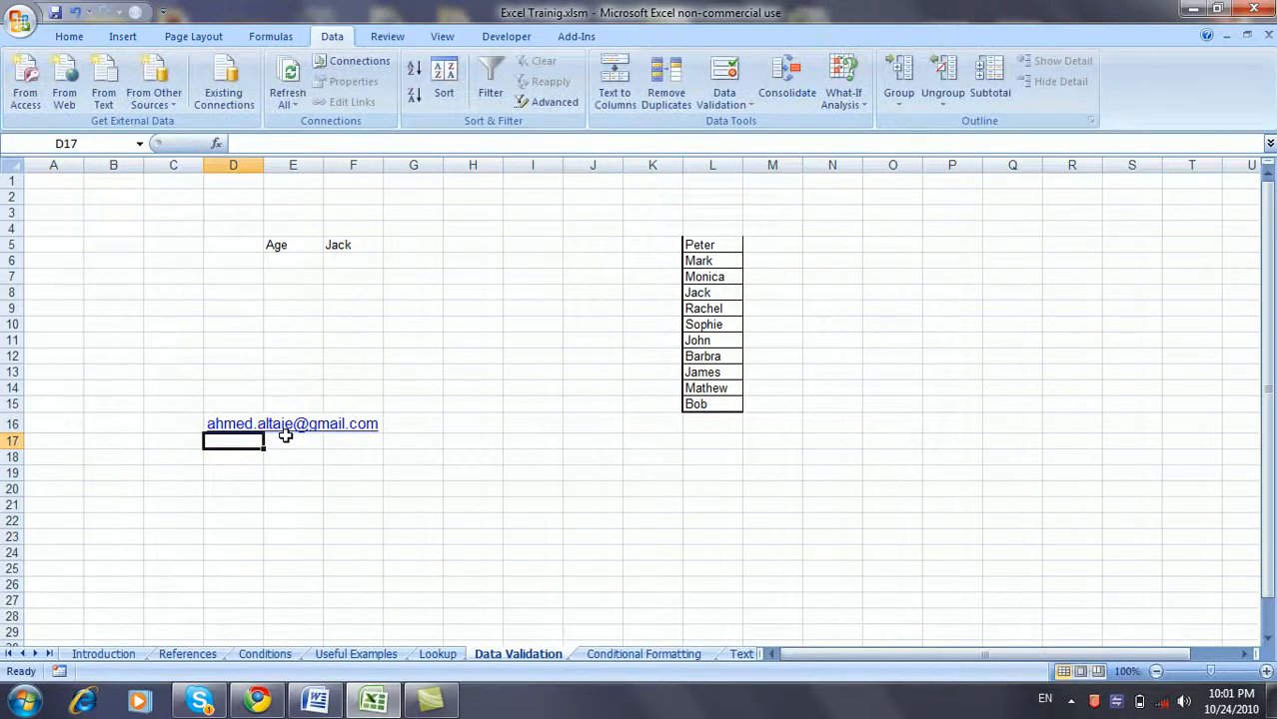